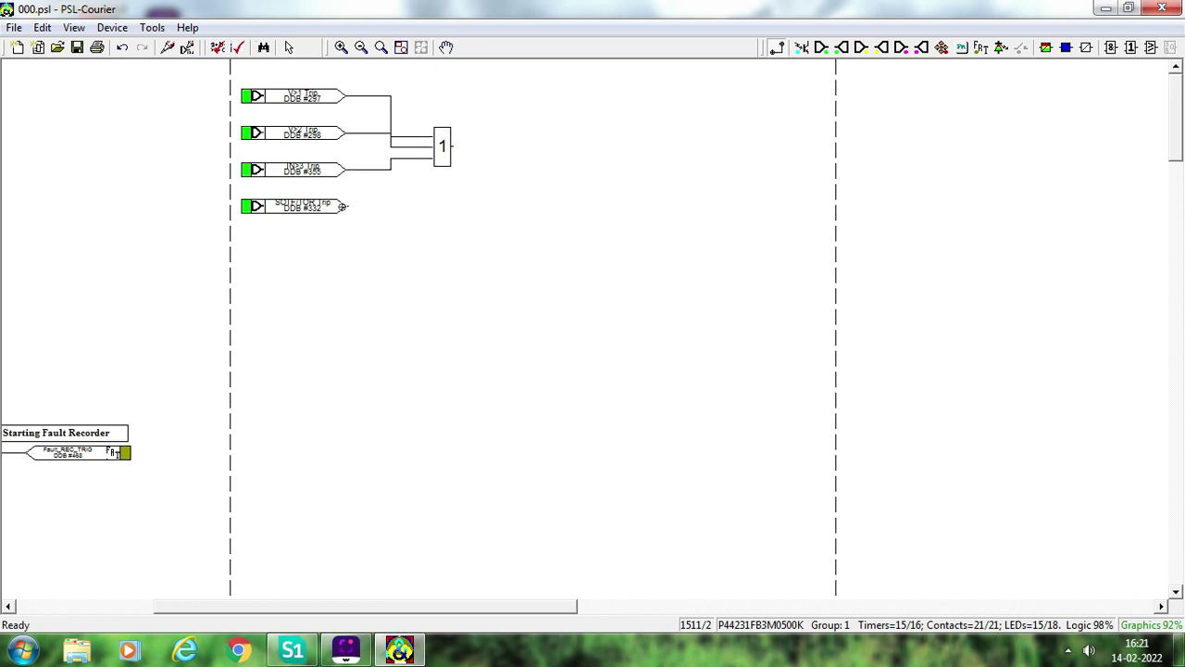
Step: Wire DDB #332 into the OR gate and place a contact conditioner beside it
{"action": "left_click_drag", "start_coordinate": [369, 193], "coordinate": [428, 160]}
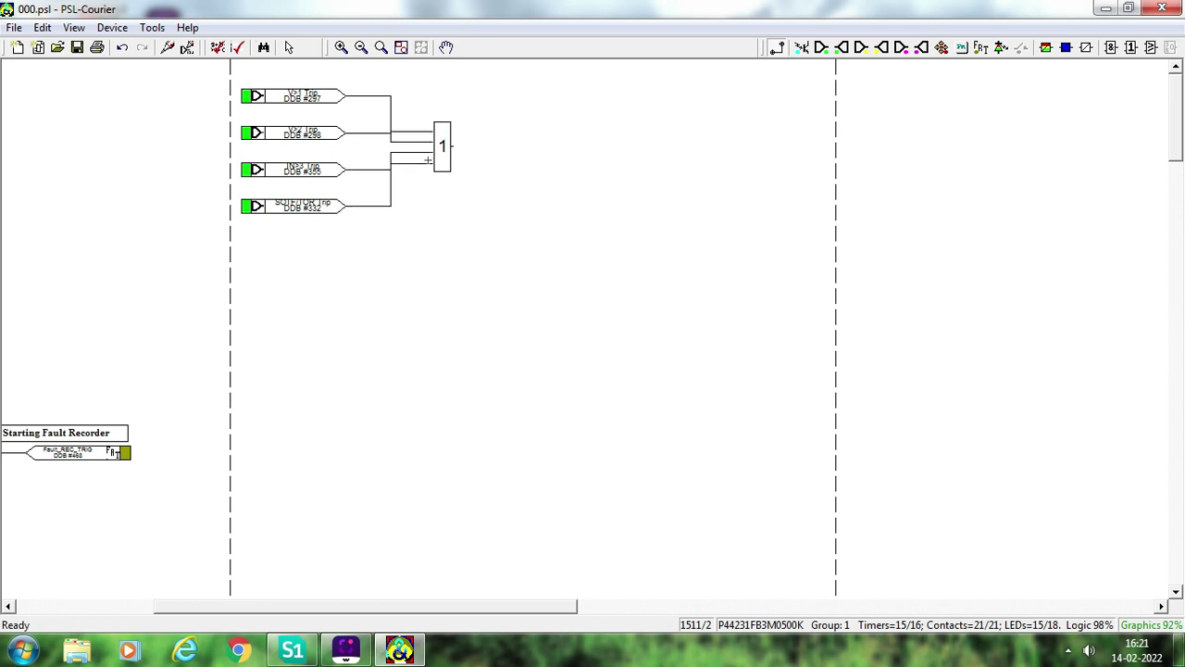
{"action": "key", "text": "Escape"}
{"action": "left_click", "coordinate": [1068, 49]}
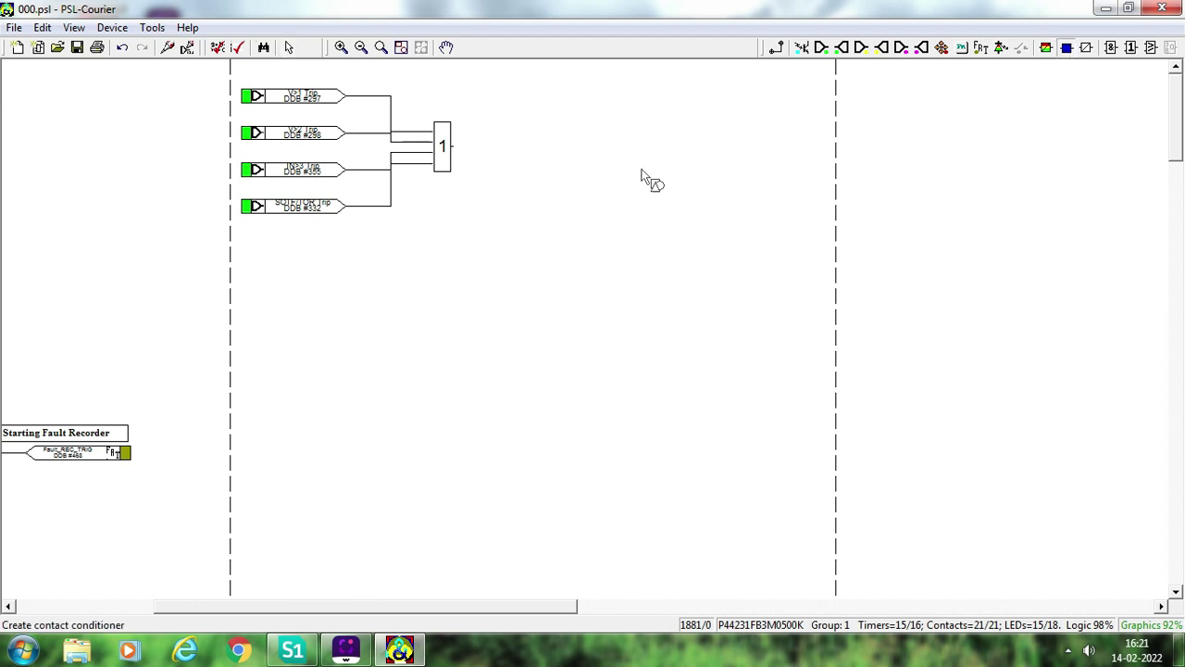
{"action": "left_click", "coordinate": [535, 148]}
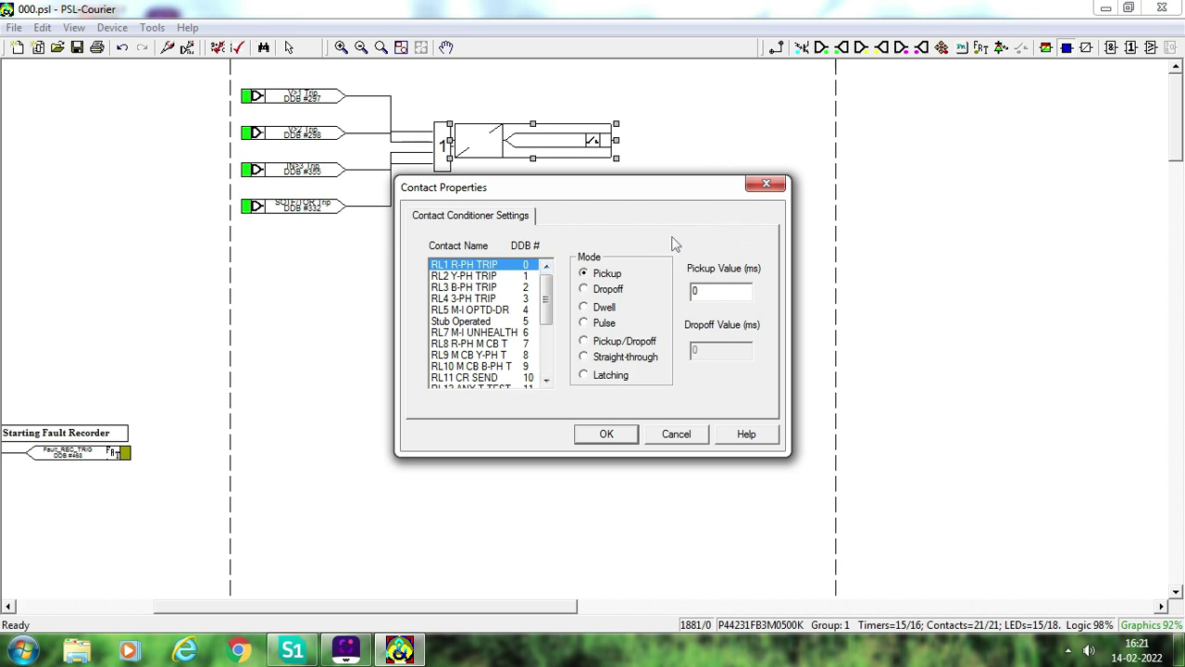
Step: Try Dwell mode with a 100 pickup, then cancel the conditioner and close PSL-Courier
{"action": "left_click", "coordinate": [585, 309]}
{"action": "left_click_drag", "start_coordinate": [726, 290], "coordinate": [687, 286]}
{"action": "left_click_drag", "start_coordinate": [549, 292], "coordinate": [546, 335]}
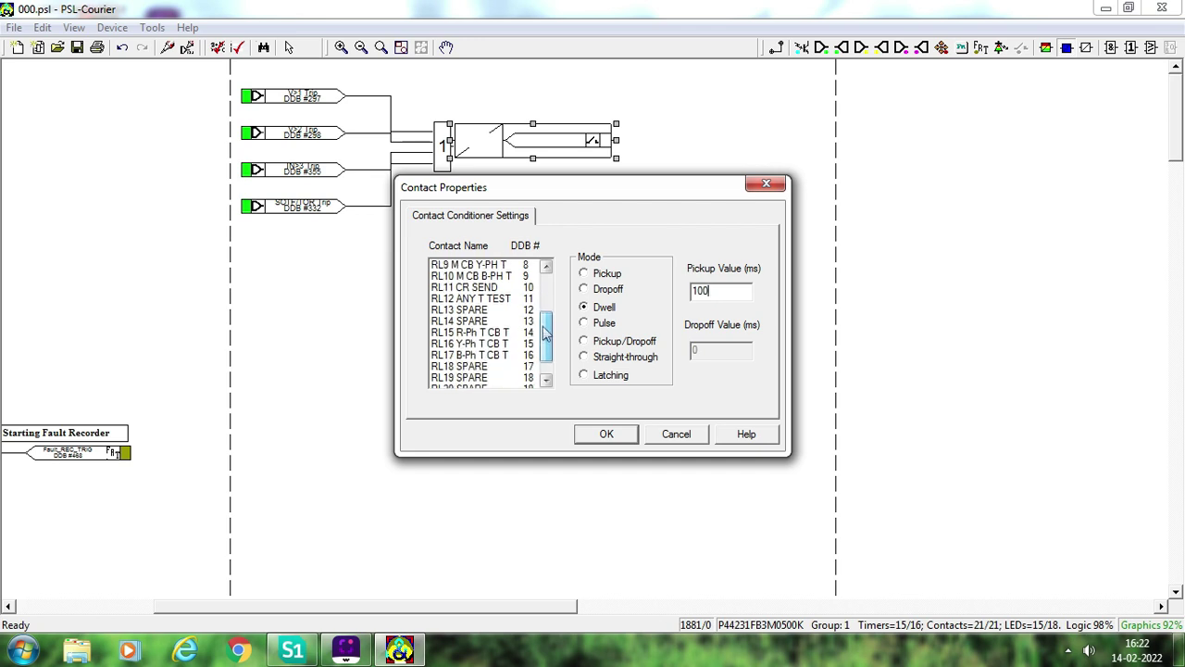
{"action": "left_click", "coordinate": [702, 442]}
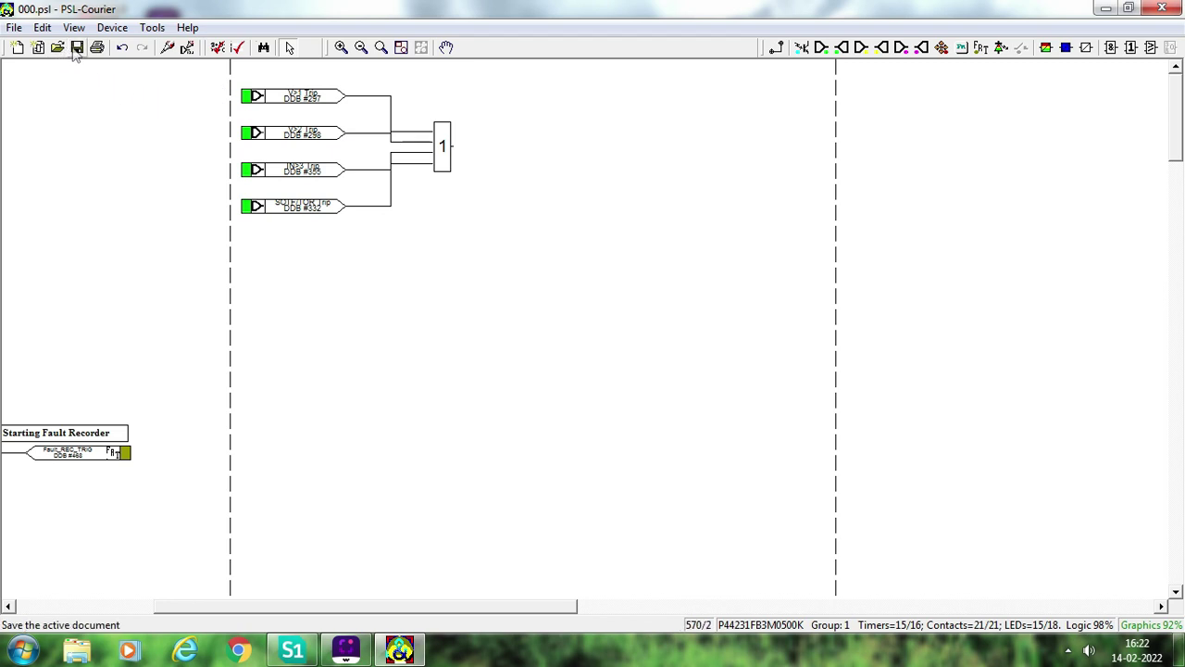
{"action": "left_click", "coordinate": [1168, 7]}
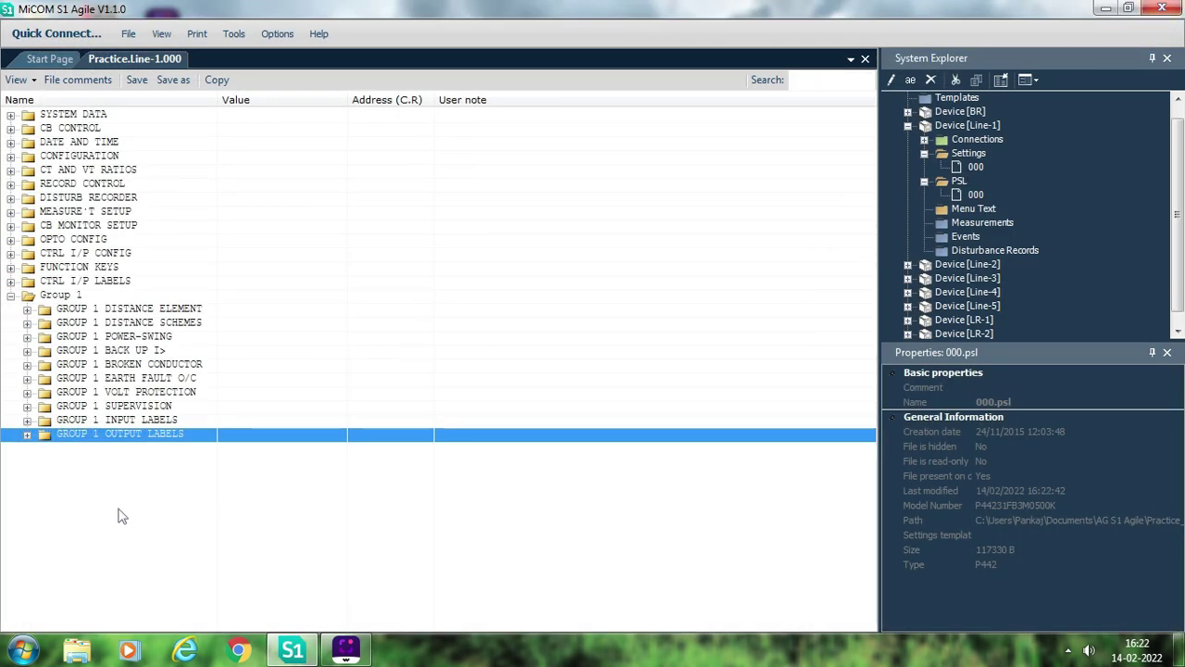
Step: Under Group 1 Output Labels, rename Relay 13 to 'RL13 86.1 OPTD'
{"action": "left_click", "coordinate": [27, 434]}
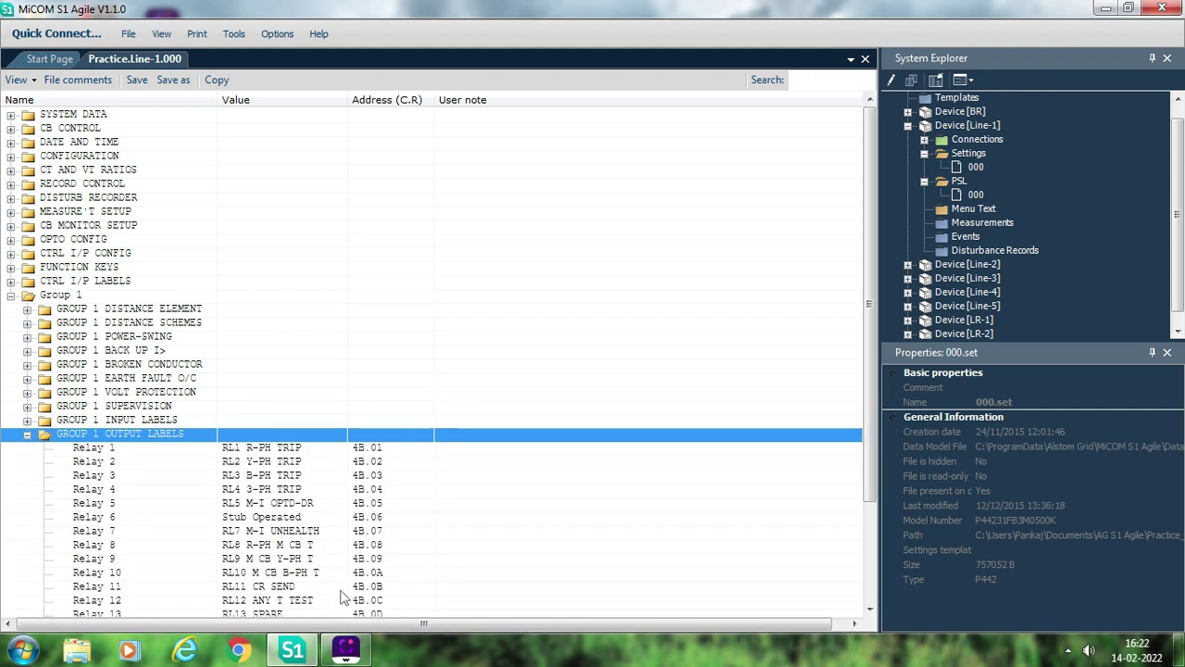
{"action": "left_click", "coordinate": [291, 550]}
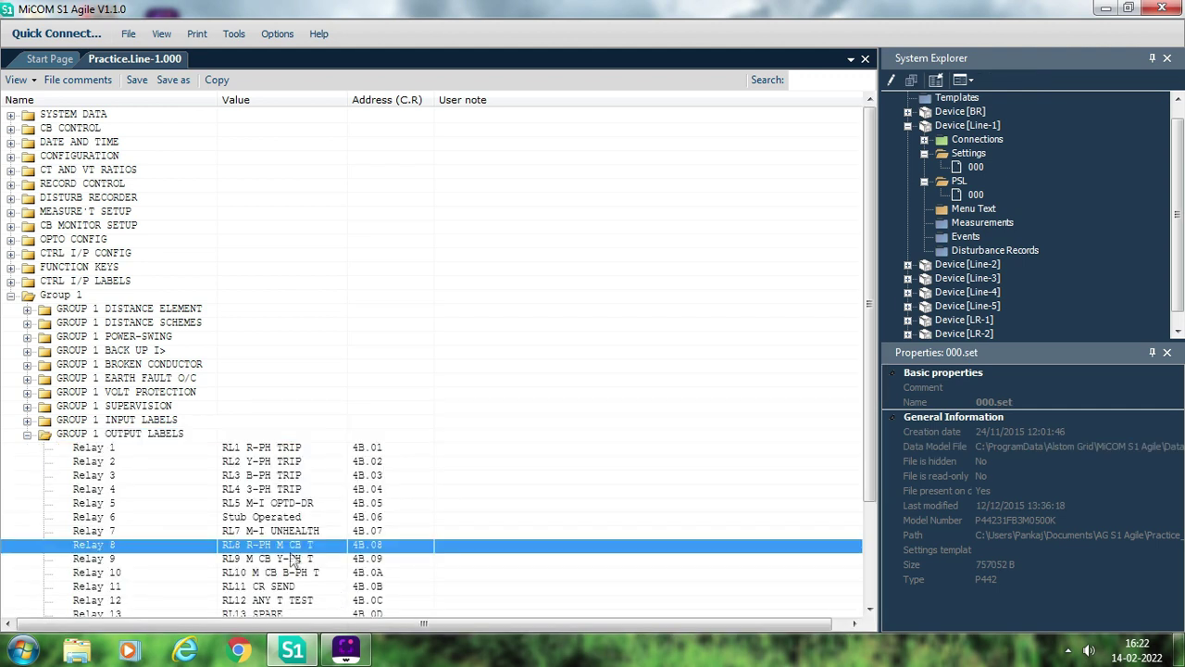
{"action": "key", "text": "Down"}
{"action": "key", "text": "Down"}
{"action": "key", "text": "Down"}
{"action": "key", "text": "Down"}
{"action": "key", "text": "Down"}
{"action": "key", "text": "Down"}
{"action": "key", "text": "Down"}
{"action": "key", "text": "Down"}
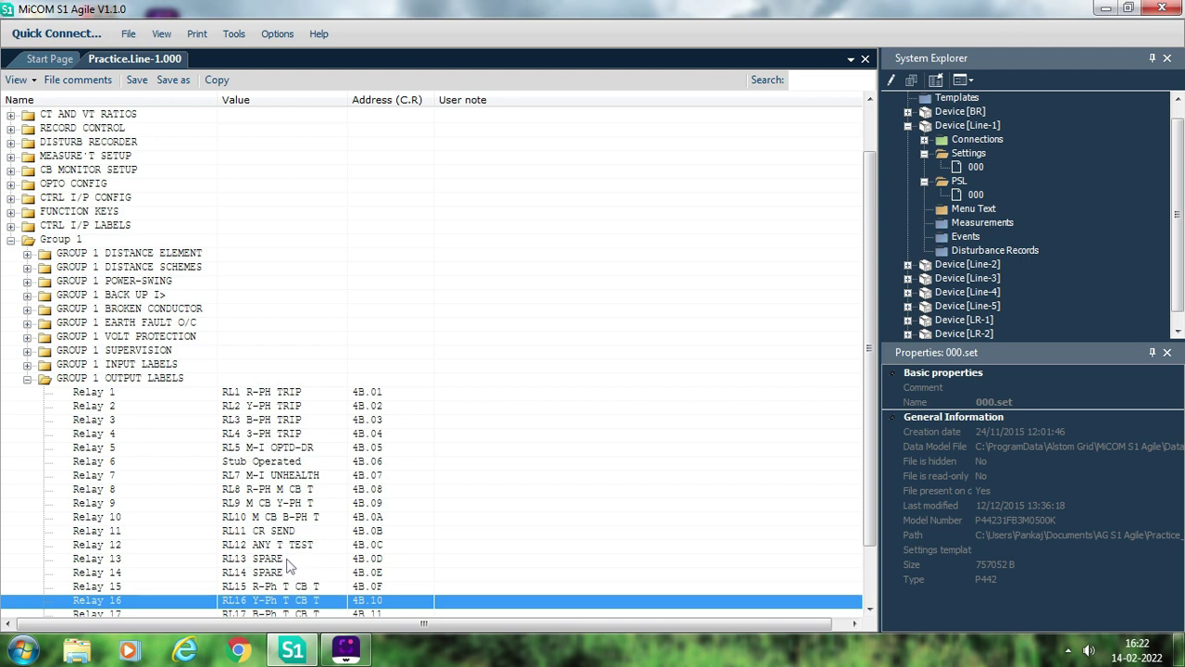
{"action": "double_click", "coordinate": [288, 560]}
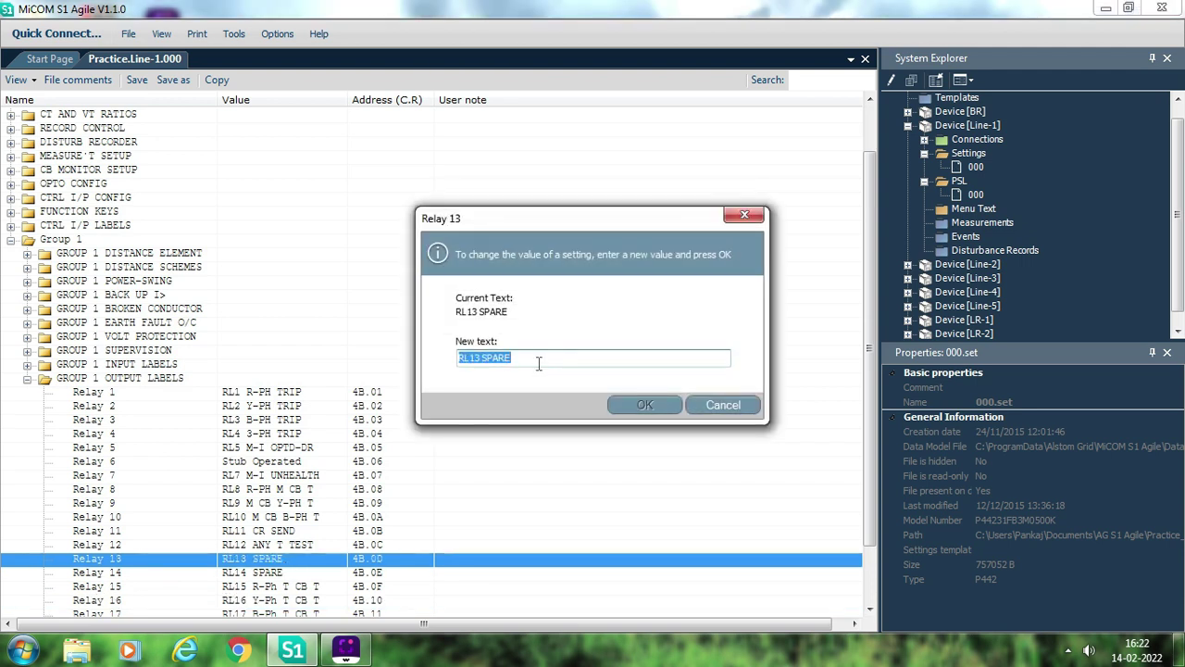
{"action": "left_click", "coordinate": [538, 363]}
{"action": "key", "text": "BackSpace"}
{"action": "key", "text": "BackSpace"}
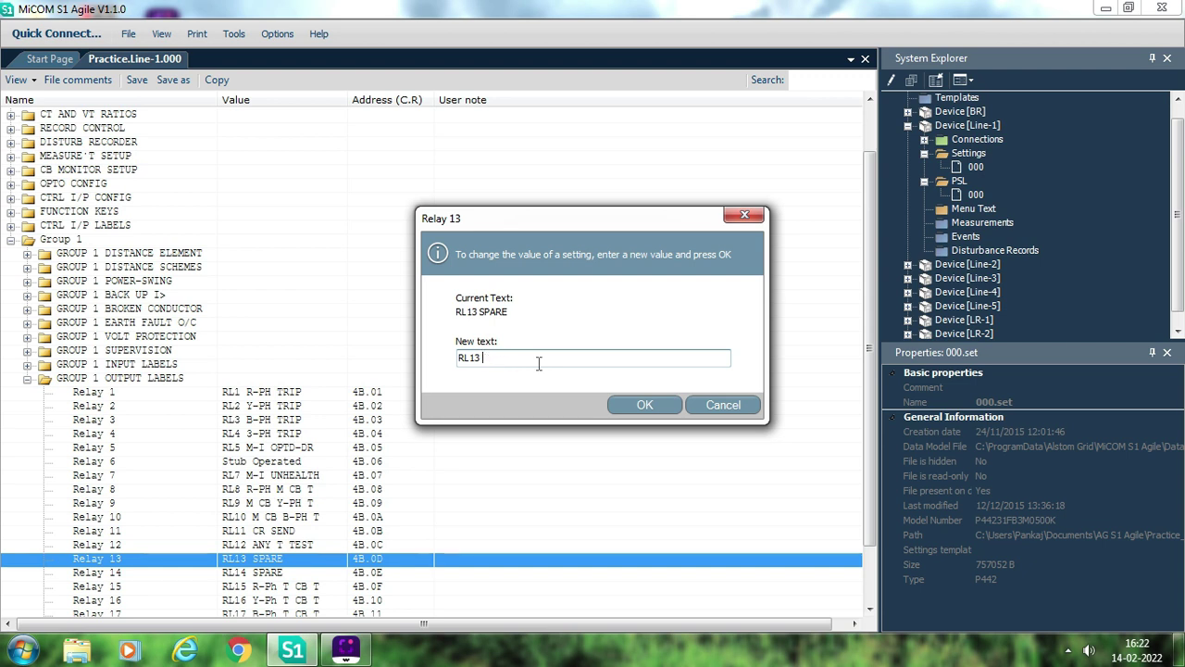
{"action": "type", "text": "86.1 OPTD"}
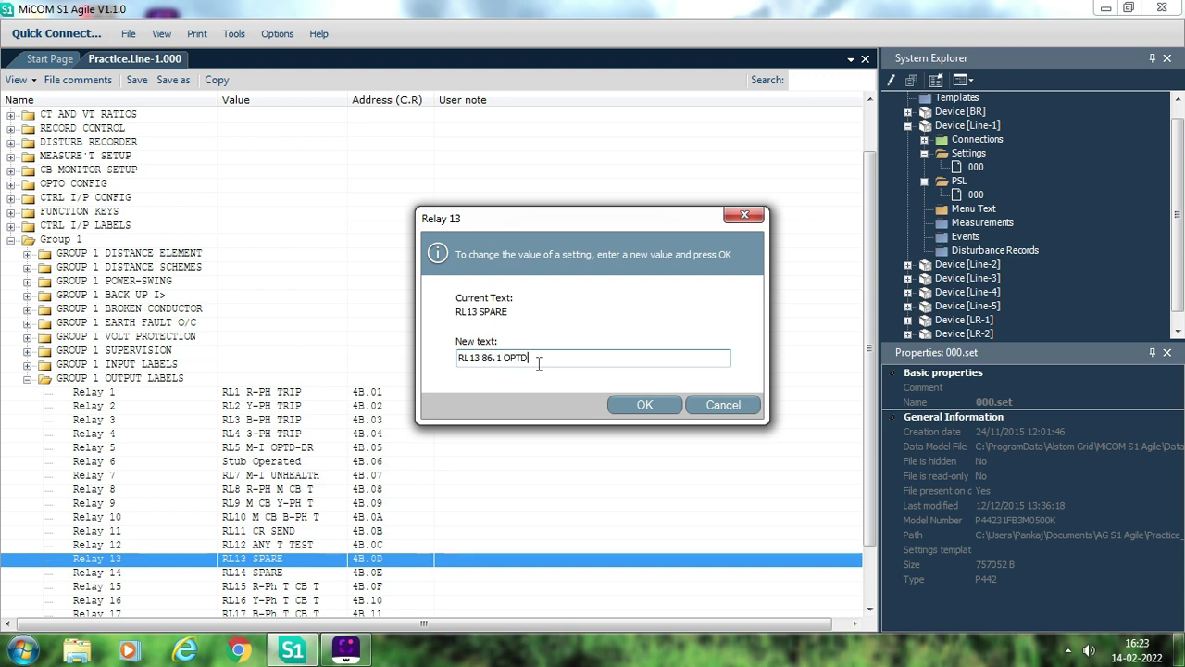
{"action": "key", "text": "Return"}
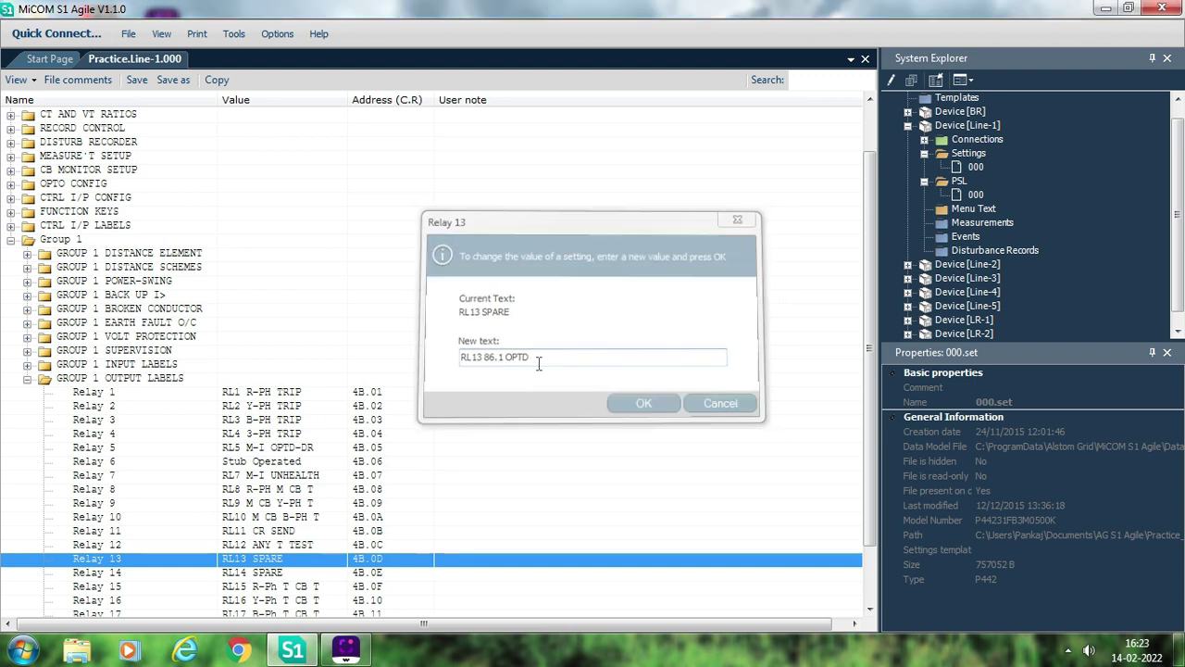
Step: Rename Relay 14 to 'RL14 DT SEND', then save and close the settings file
{"action": "left_click", "coordinate": [278, 573]}
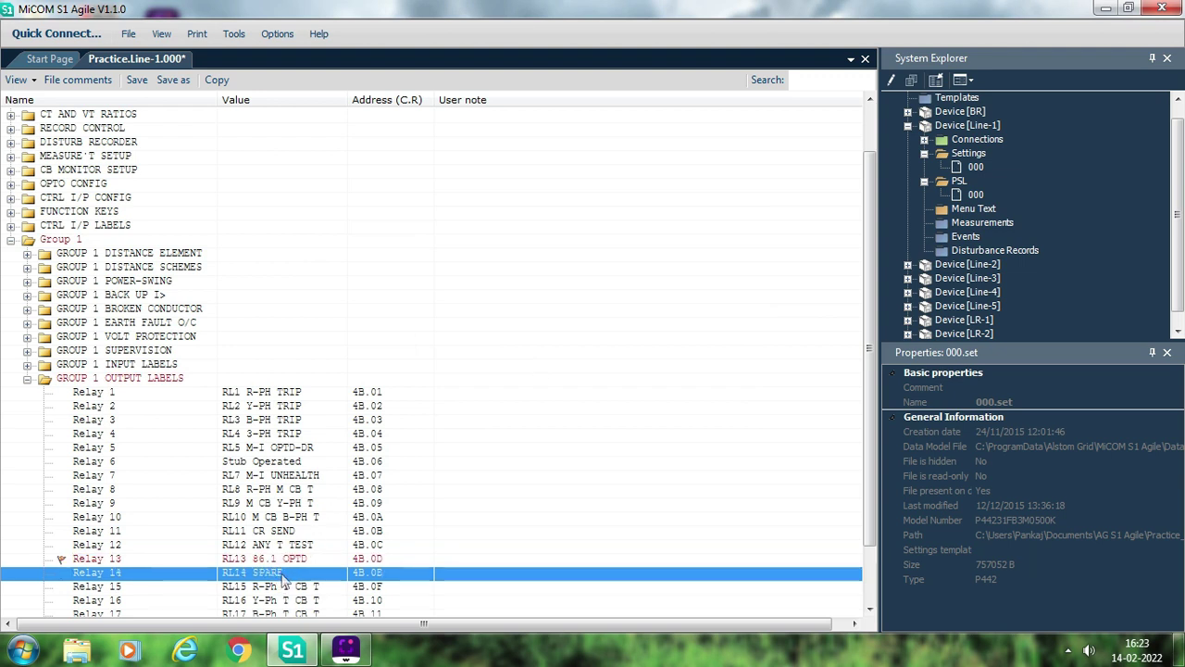
{"action": "double_click", "coordinate": [283, 579]}
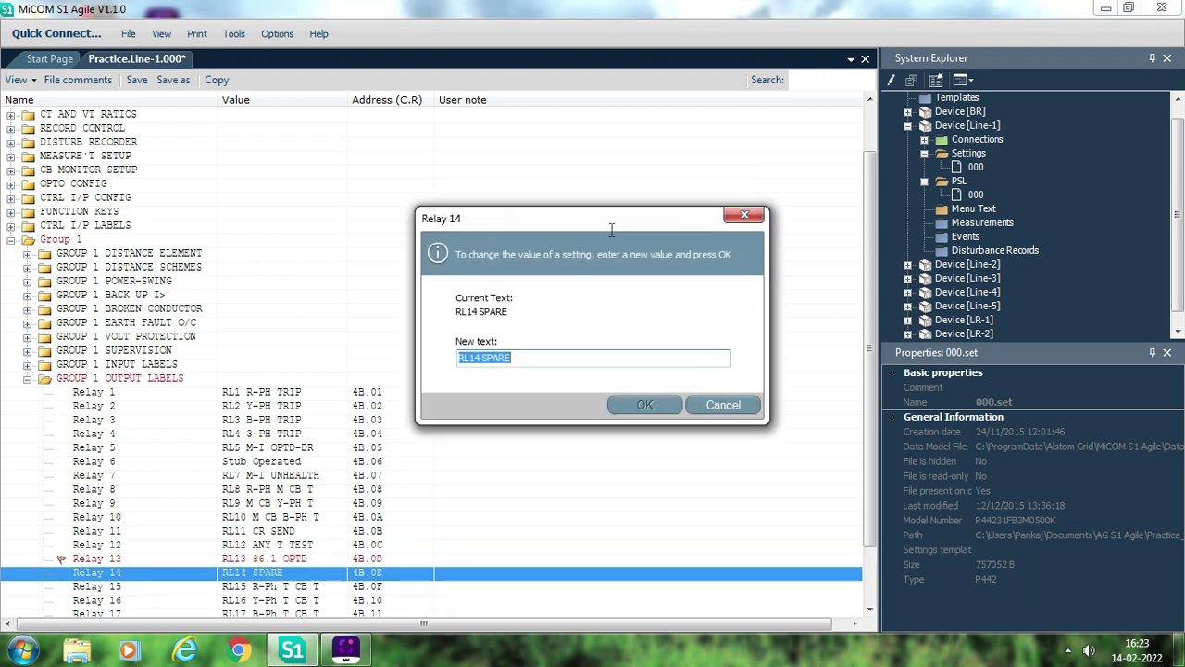
{"action": "left_click", "coordinate": [535, 358]}
{"action": "key", "text": "BackSpace"}
{"action": "key", "text": "BackSpace"}
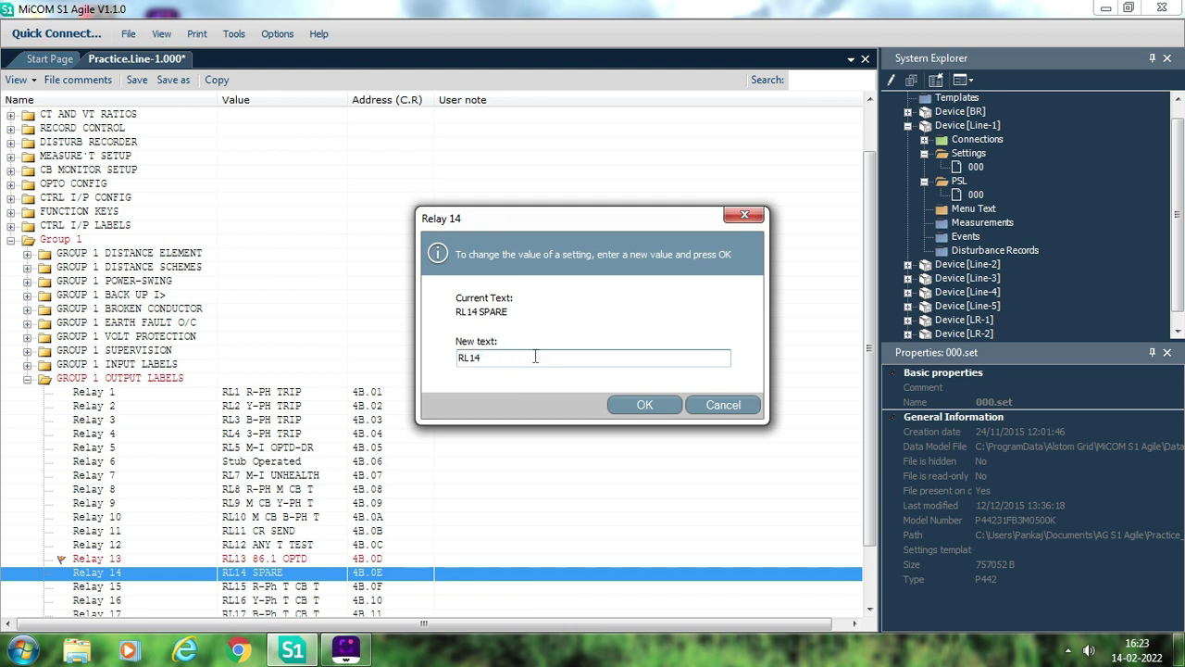
{"action": "type", "text": "DT SEND"}
{"action": "left_click", "coordinate": [646, 404]}
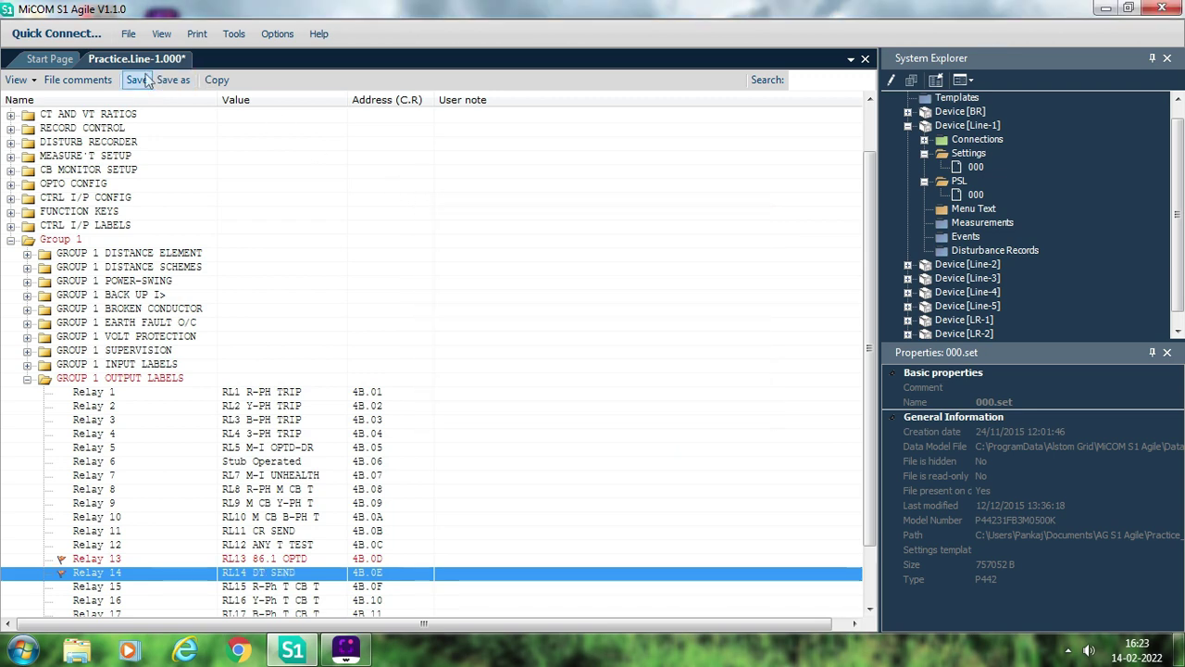
{"action": "left_click", "coordinate": [141, 80]}
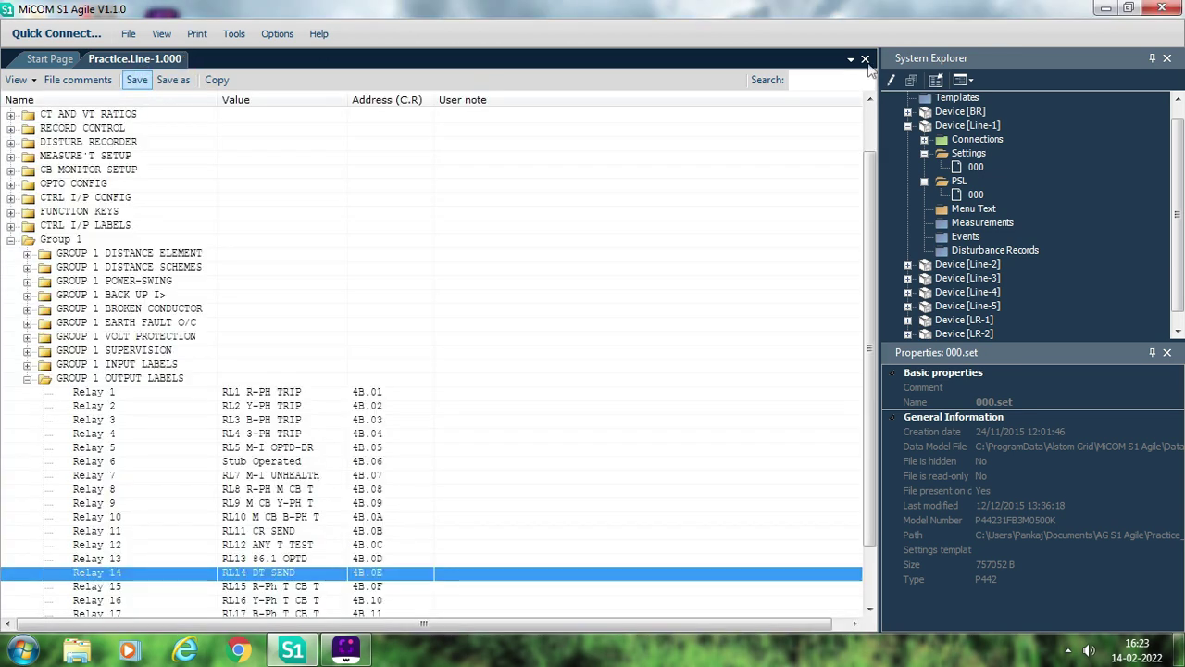
{"action": "left_click", "coordinate": [865, 60]}
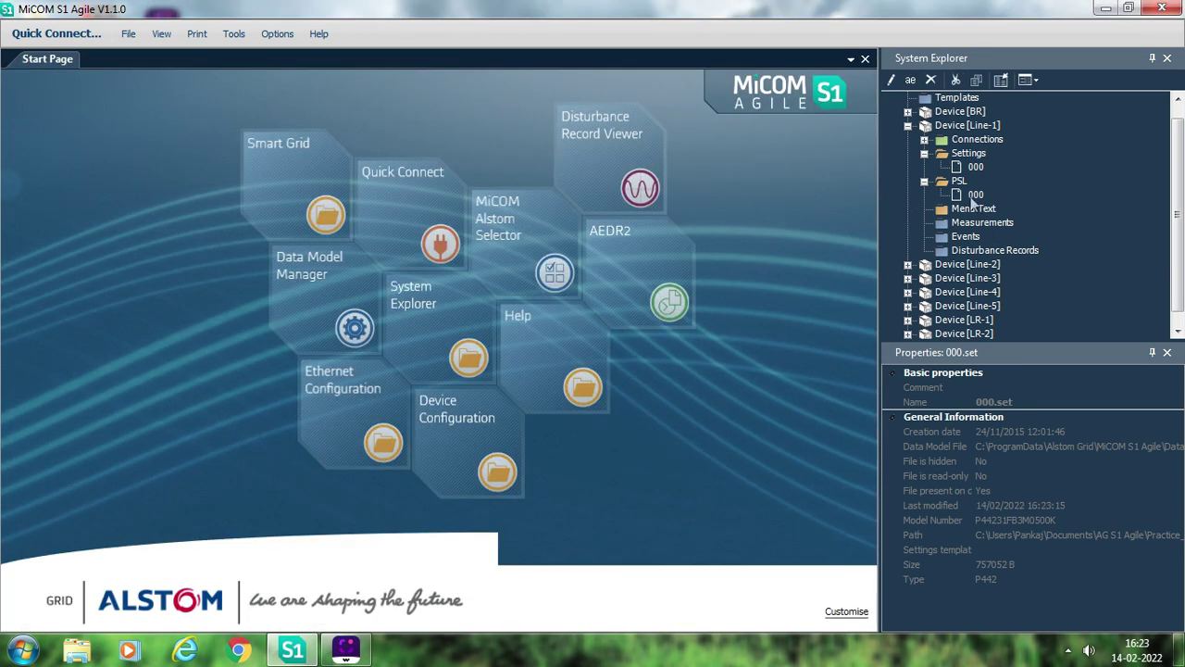
Step: Open the device's PSL logic file in a maximised PSL-Courier window
{"action": "left_click", "coordinate": [975, 195]}
{"action": "double_click", "coordinate": [974, 196]}
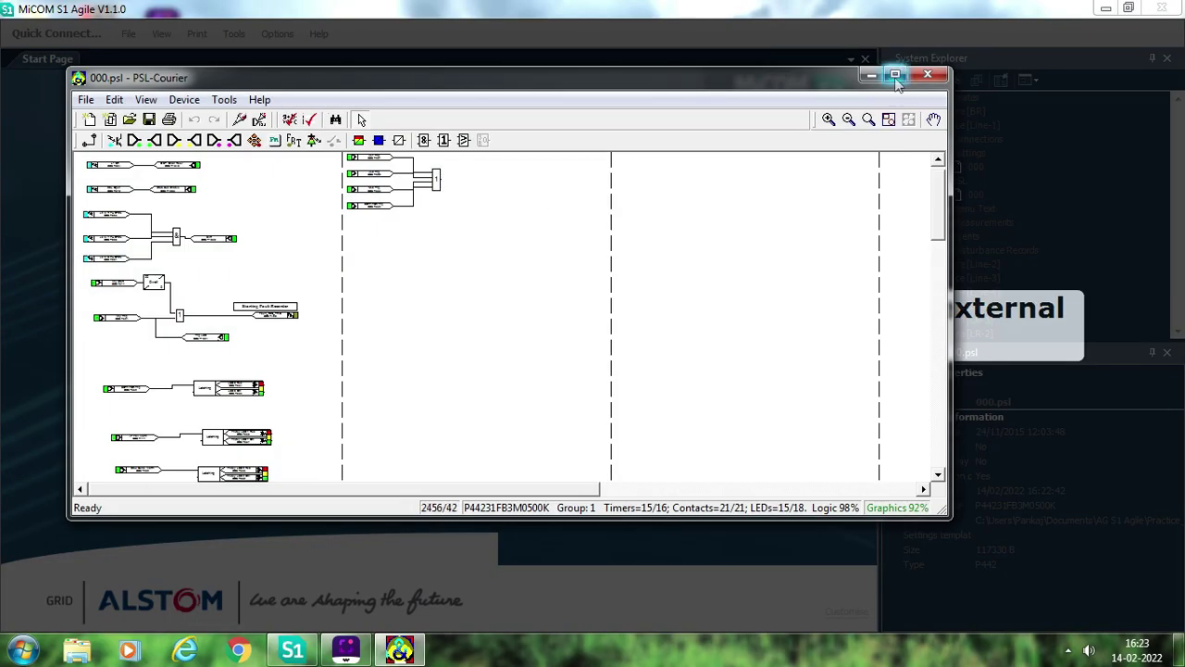
{"action": "left_click", "coordinate": [894, 74]}
Step: Copy the names from settings file 000.set, Group 1, into the logic diagram
{"action": "left_click", "coordinate": [152, 28]}
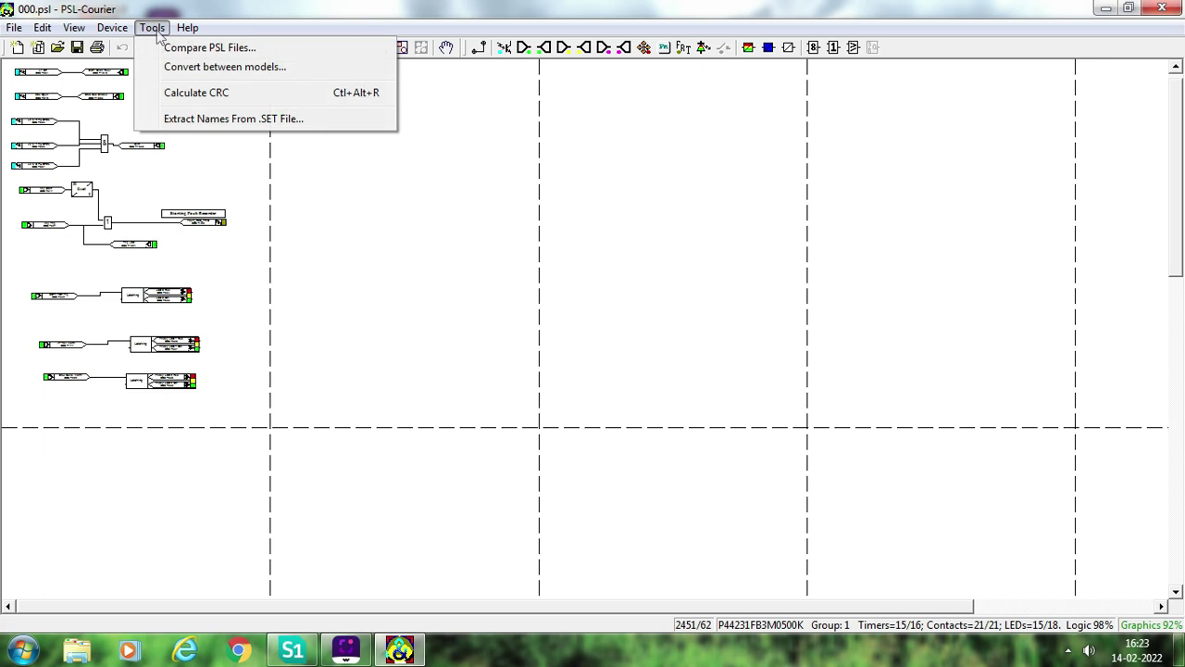
{"action": "left_click", "coordinate": [217, 120]}
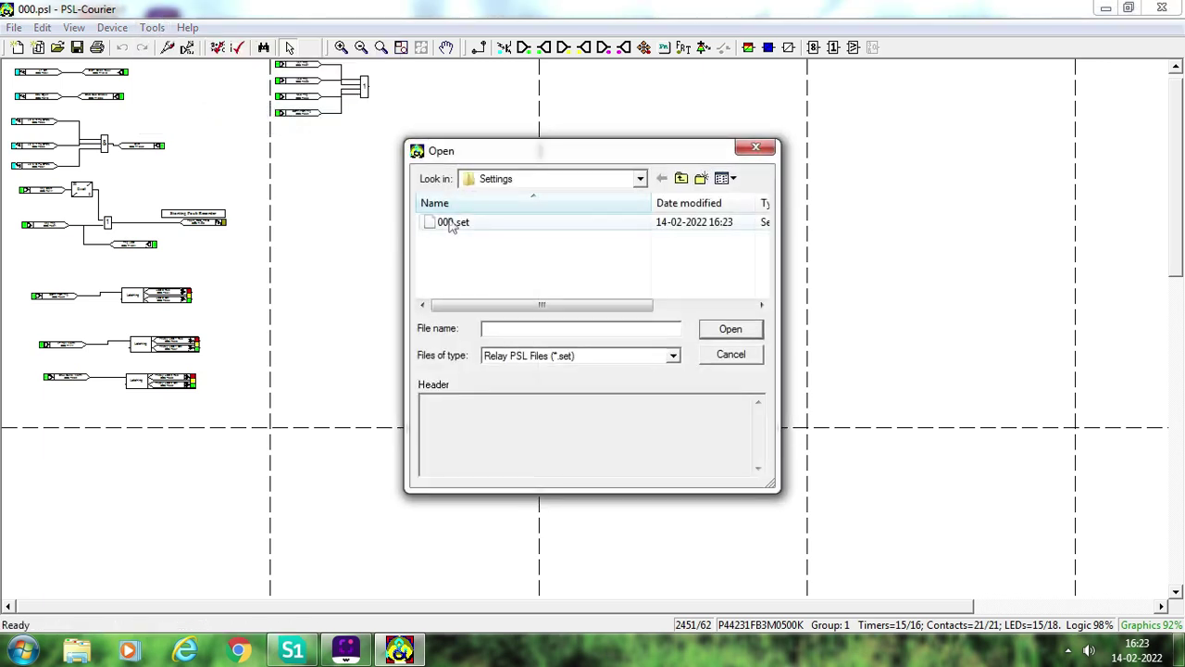
{"action": "left_click", "coordinate": [452, 223]}
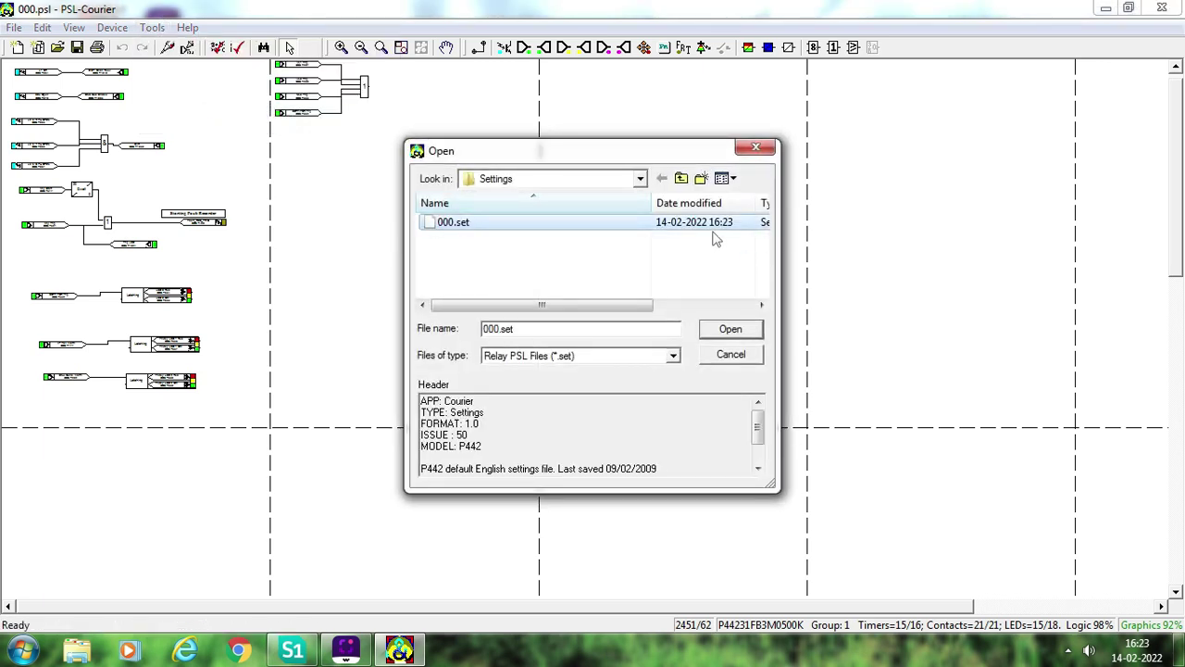
{"action": "left_click", "coordinate": [730, 331]}
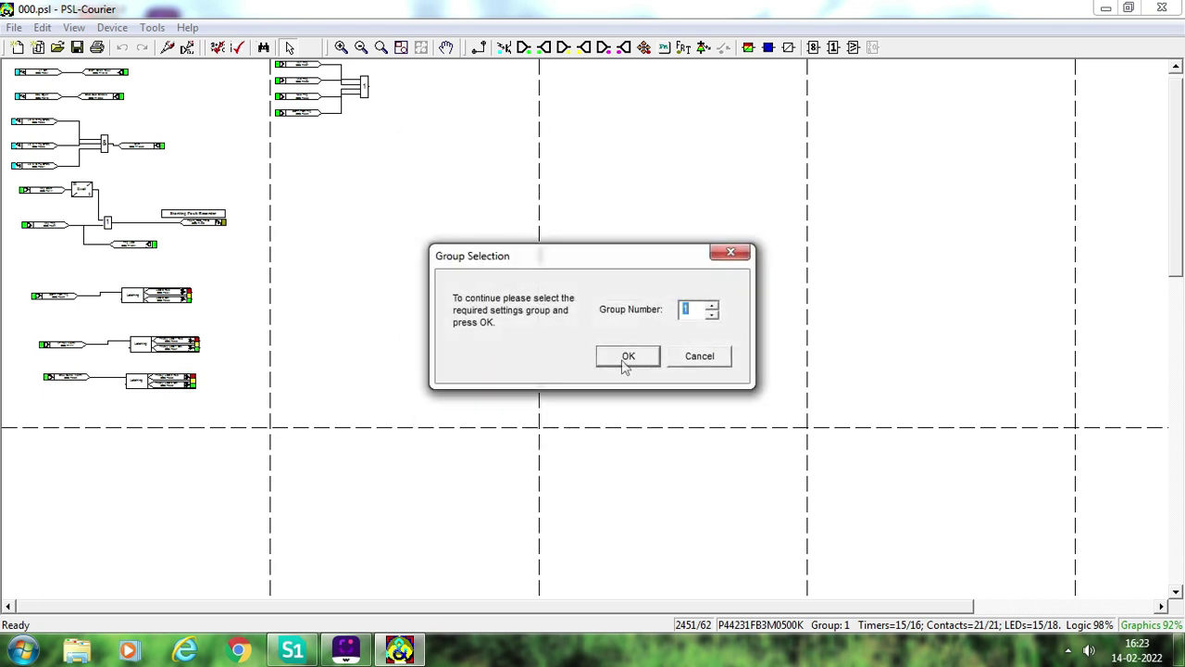
{"action": "left_click", "coordinate": [626, 361]}
{"action": "left_click", "coordinate": [669, 401]}
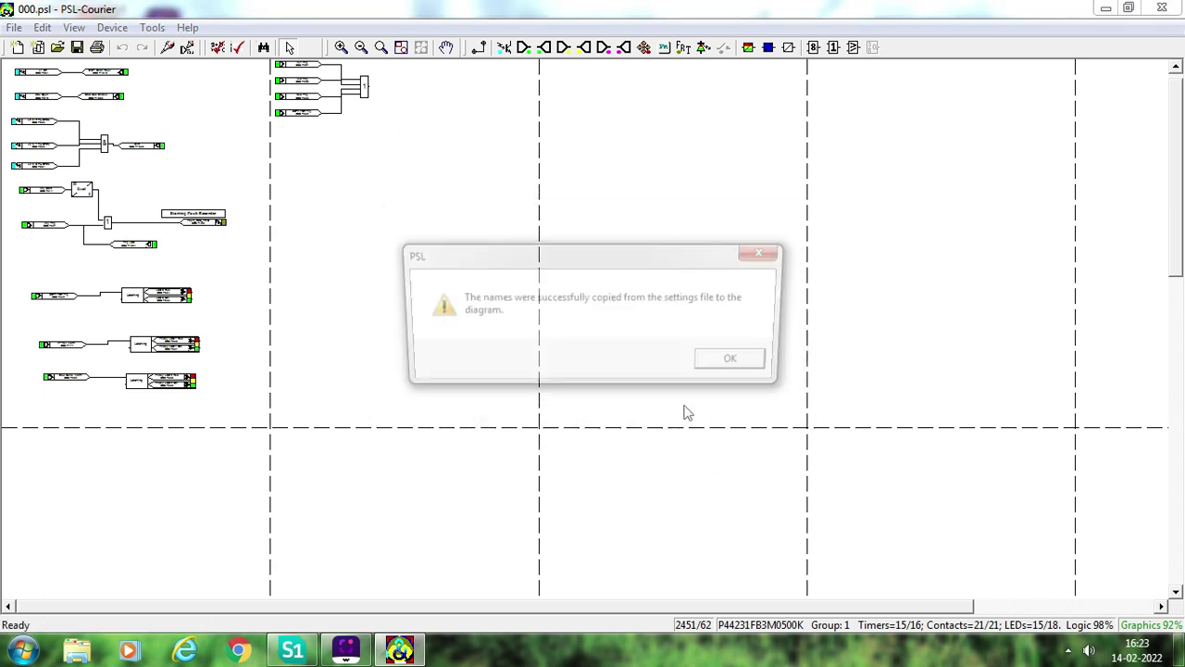
{"action": "left_click", "coordinate": [741, 365]}
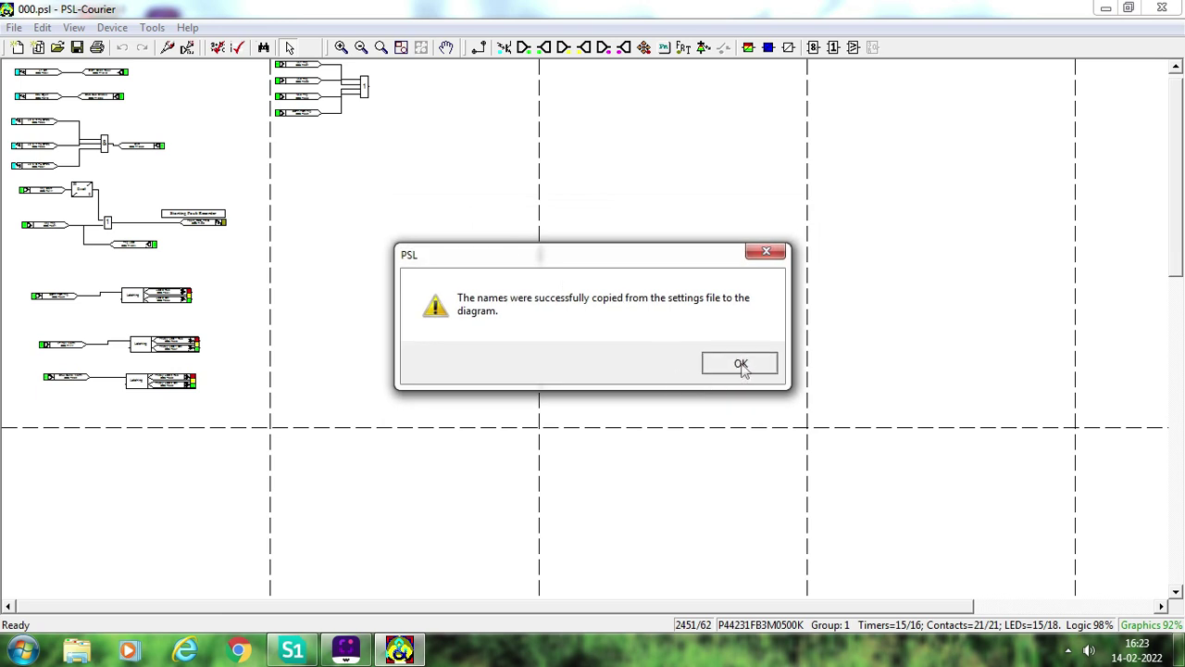
Step: Set the diagram view zoom to 100%
{"action": "right_click", "coordinate": [419, 254]}
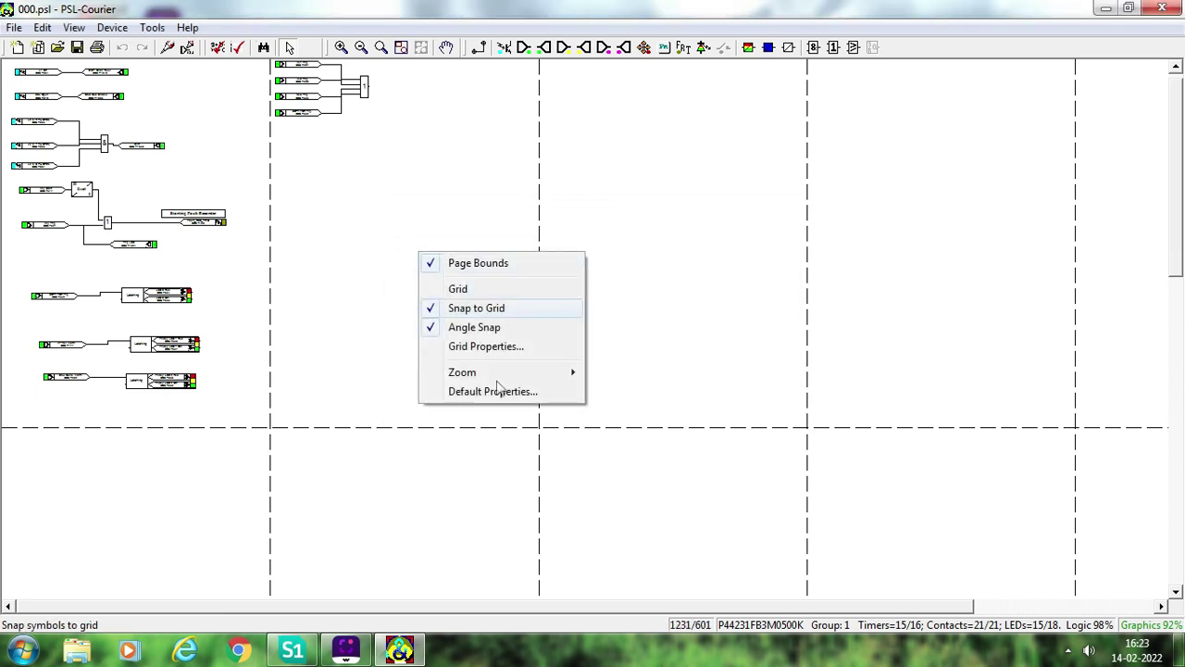
{"action": "mouse_move", "coordinate": [531, 374]}
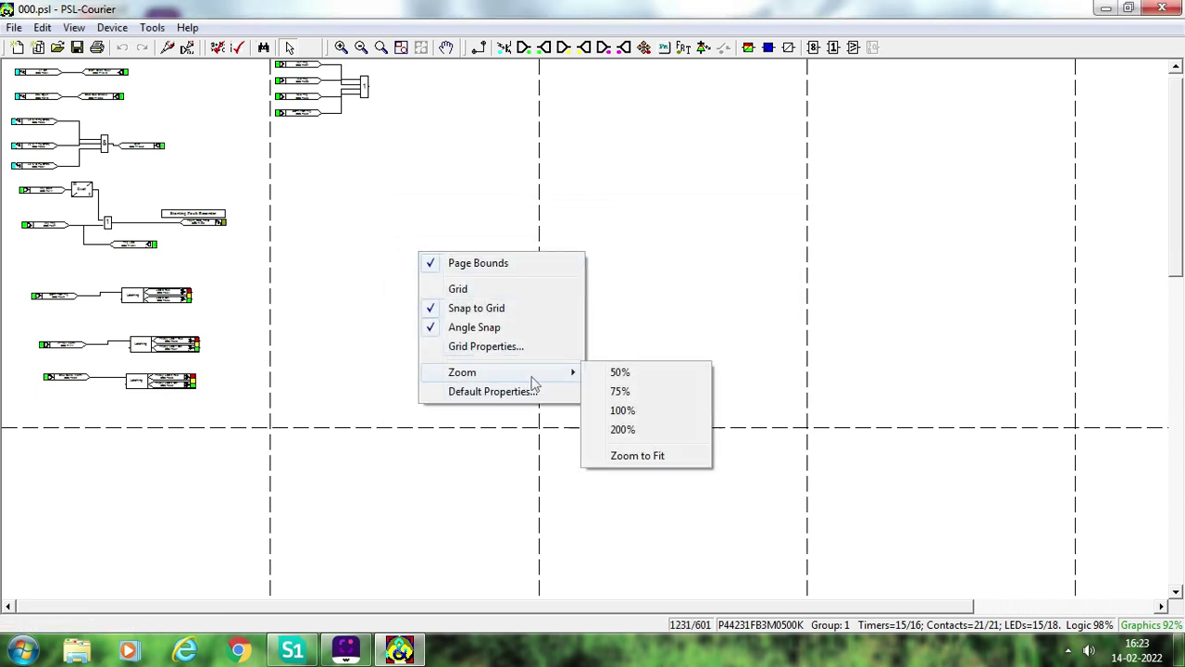
{"action": "left_click", "coordinate": [648, 416]}
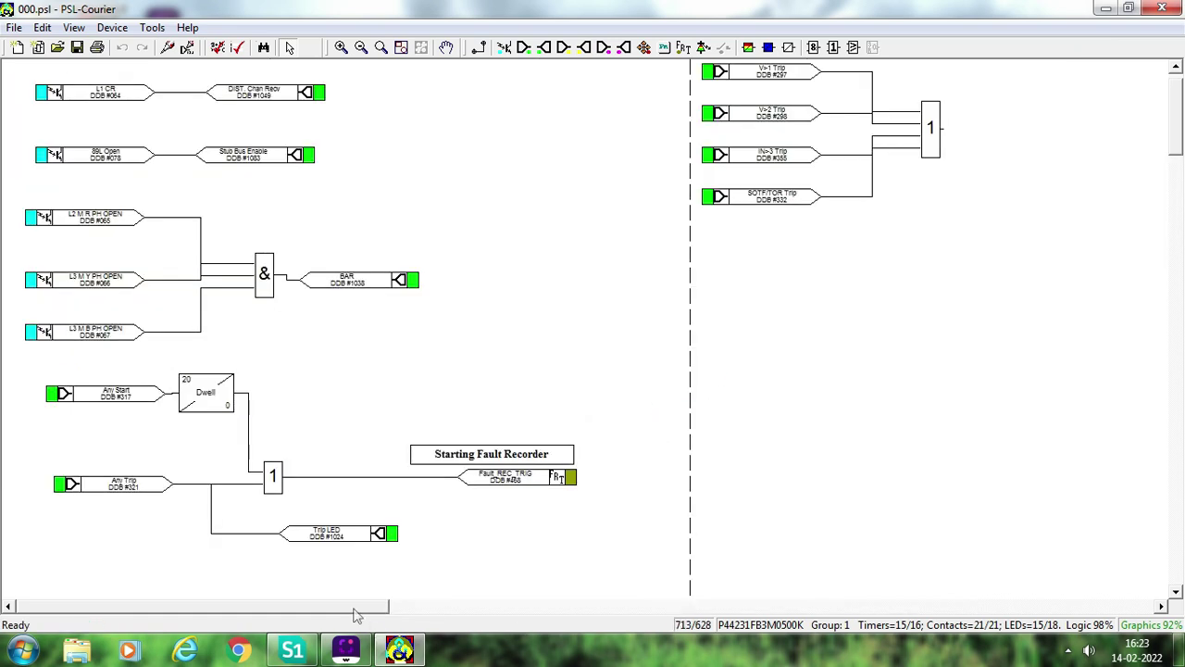
Step: Add an RL13 86.1 OPTD contact conditioner in Dwell mode with 100 ms pickup
{"action": "left_click_drag", "start_coordinate": [389, 608], "coordinate": [498, 606]}
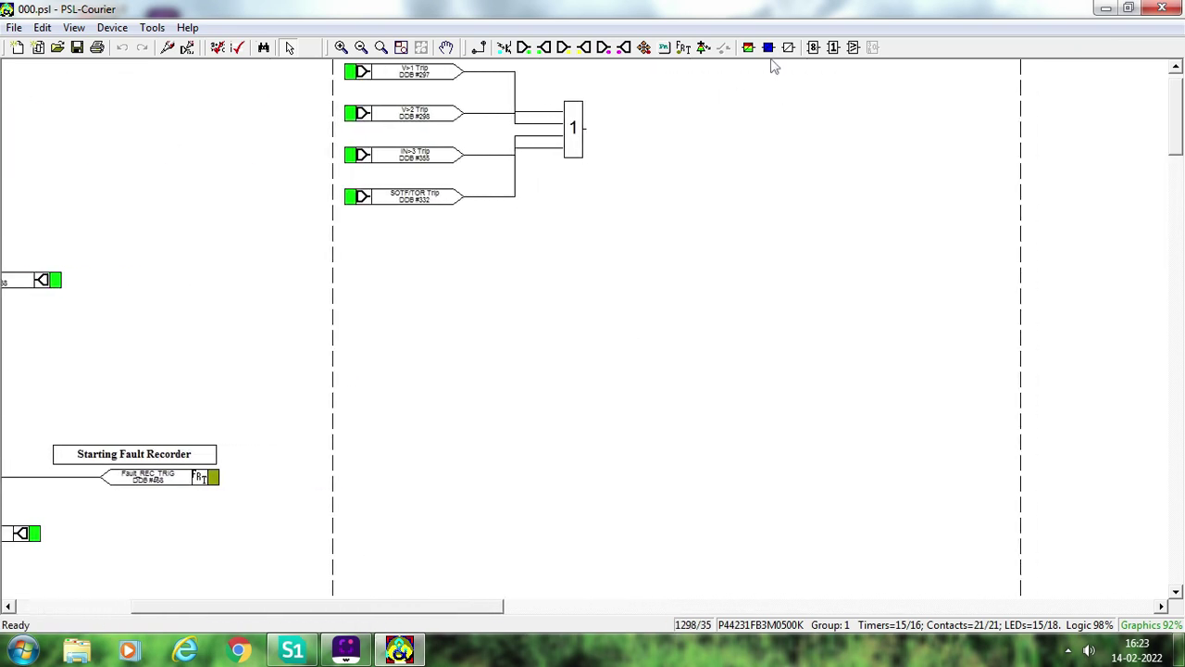
{"action": "left_click", "coordinate": [768, 47]}
{"action": "left_click", "coordinate": [707, 128]}
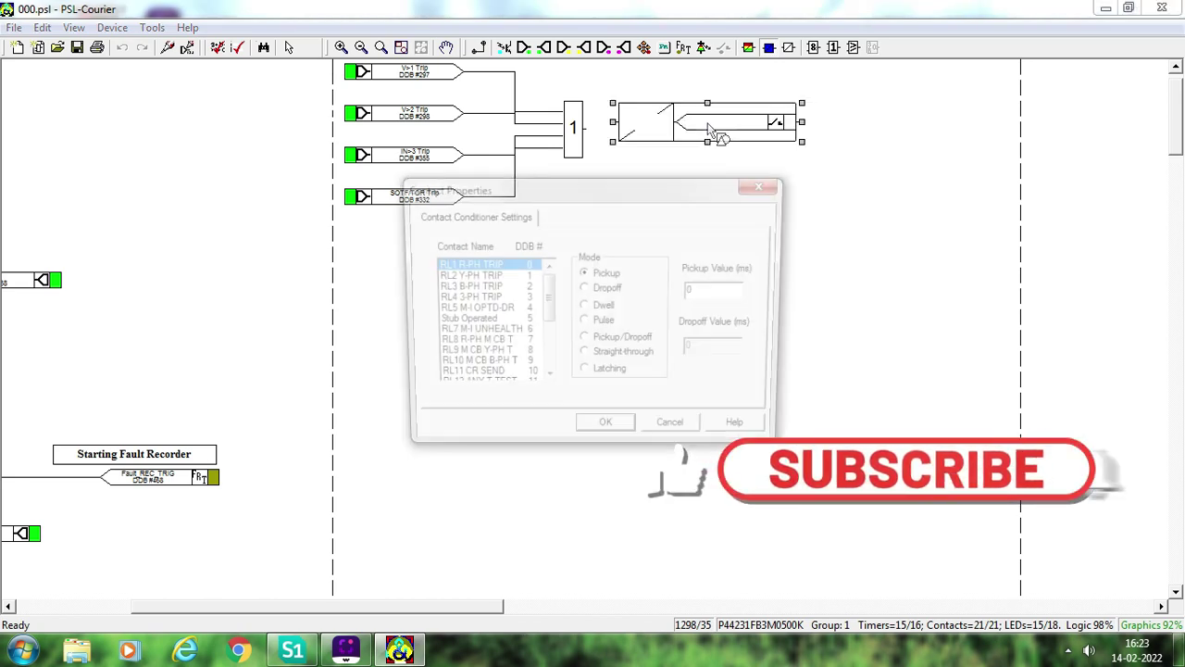
{"action": "left_click_drag", "start_coordinate": [546, 309], "coordinate": [547, 352]}
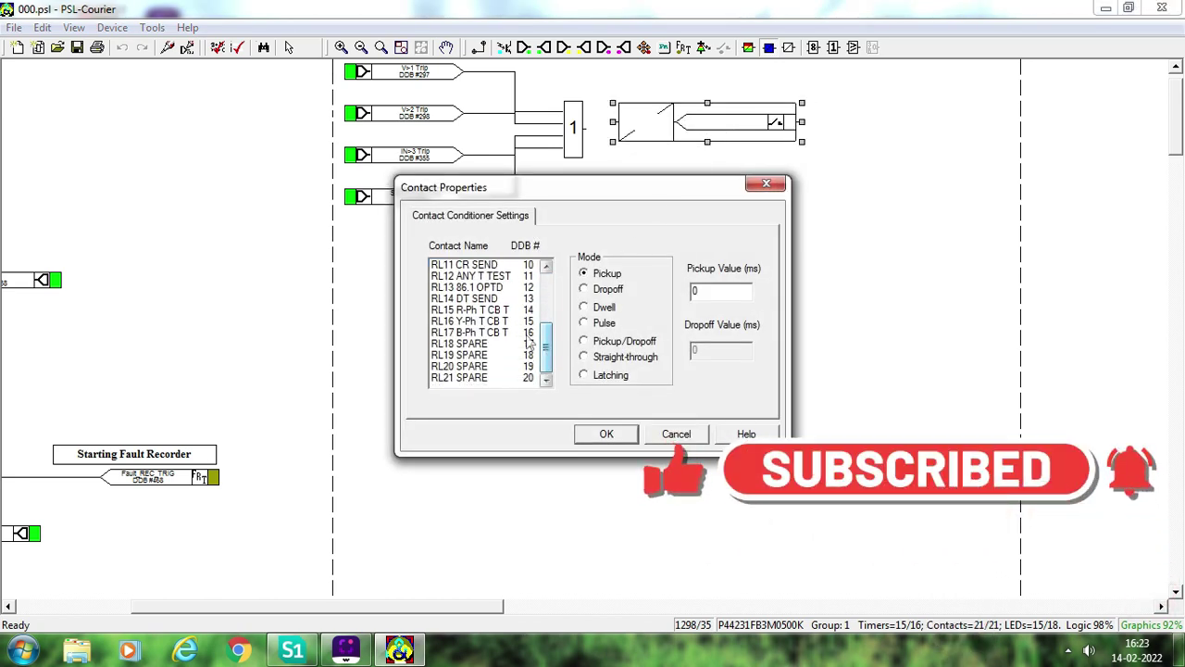
{"action": "left_click", "coordinate": [489, 288]}
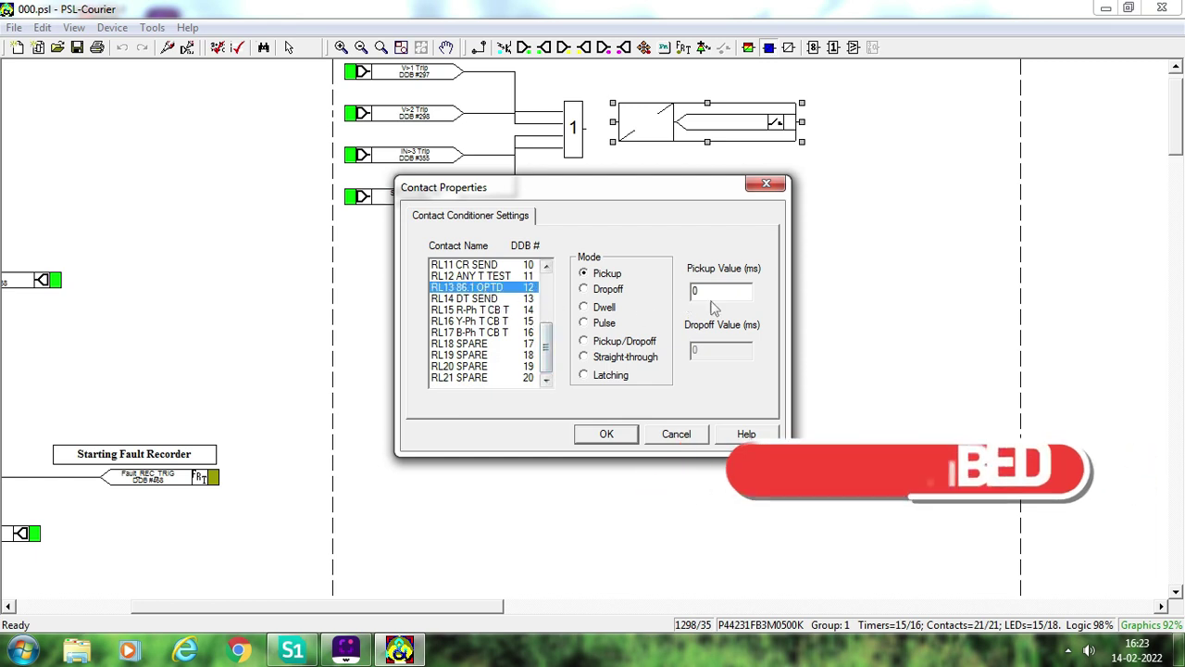
{"action": "left_click", "coordinate": [584, 307]}
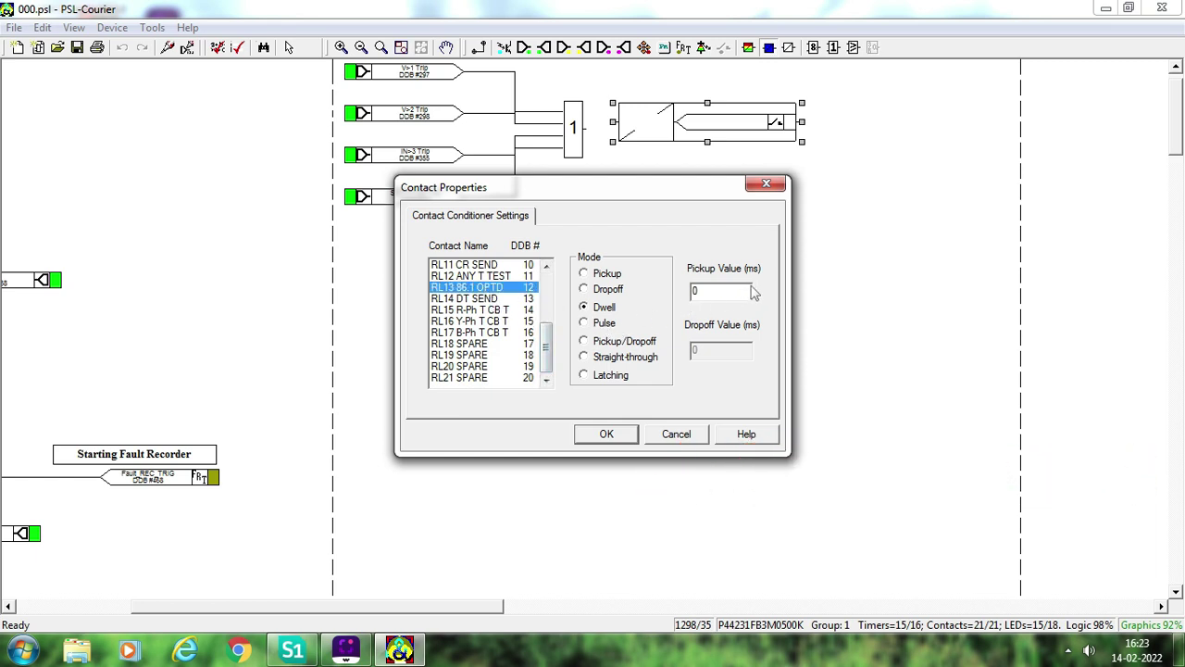
{"action": "double_click", "coordinate": [747, 289]}
{"action": "left_click", "coordinate": [607, 435]}
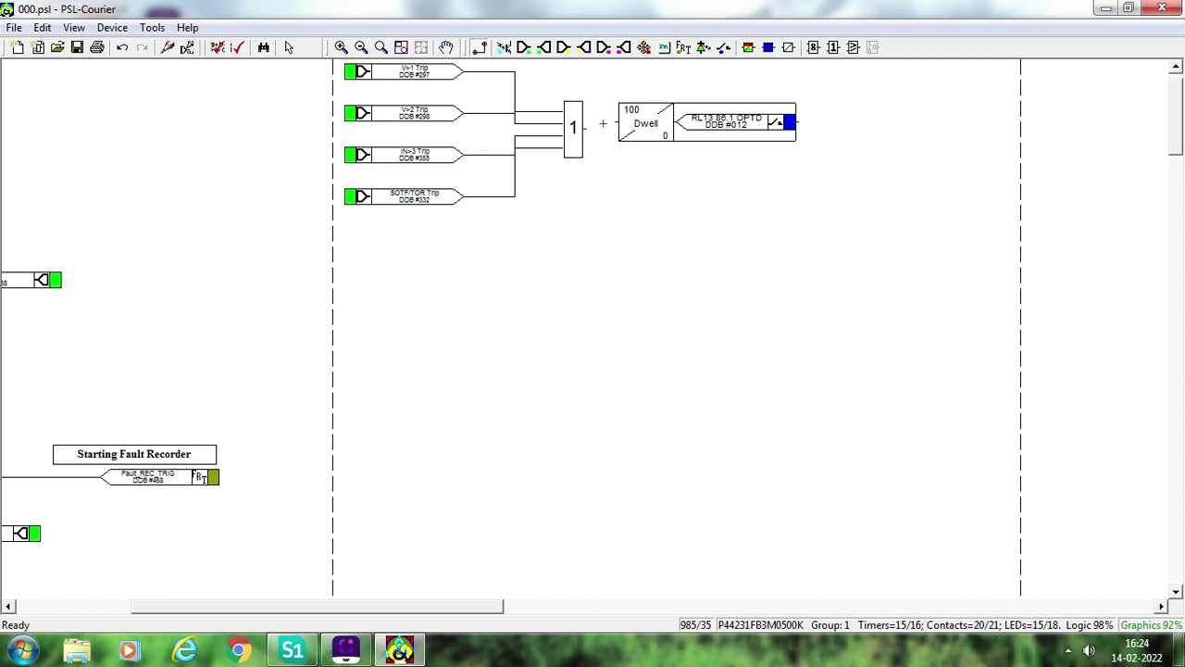
{"action": "key", "text": "Escape"}
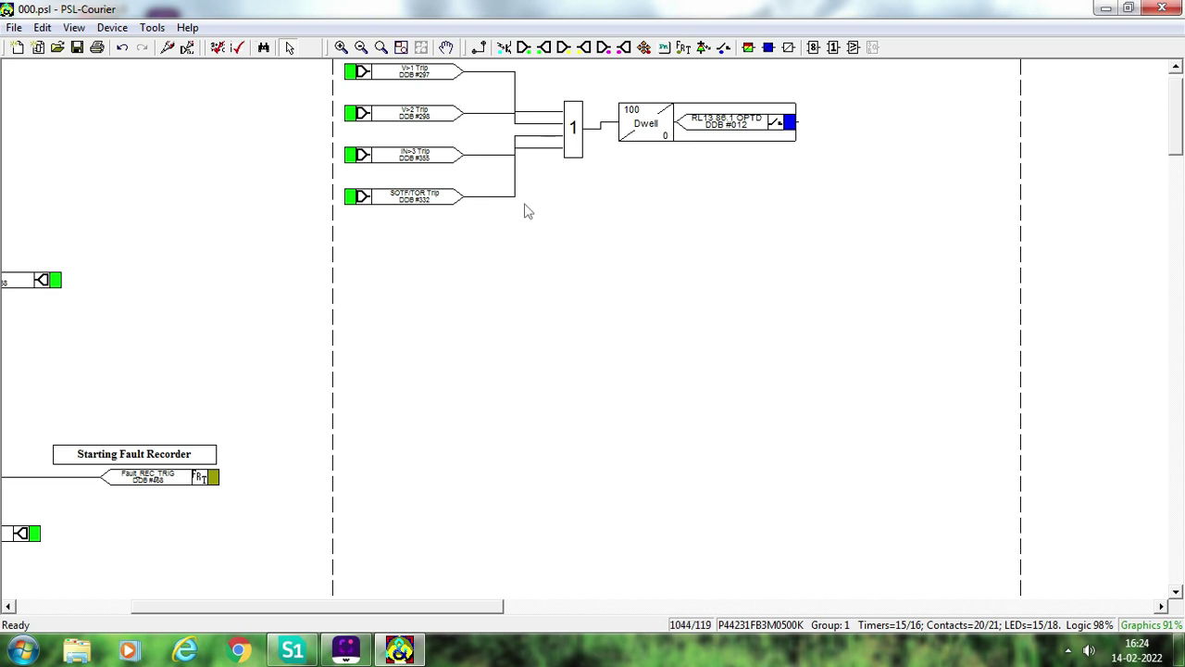
Step: Add a Pick-Up contact conditioner for RL14 DT SEND and move it below RL13
{"action": "left_click", "coordinate": [767, 48]}
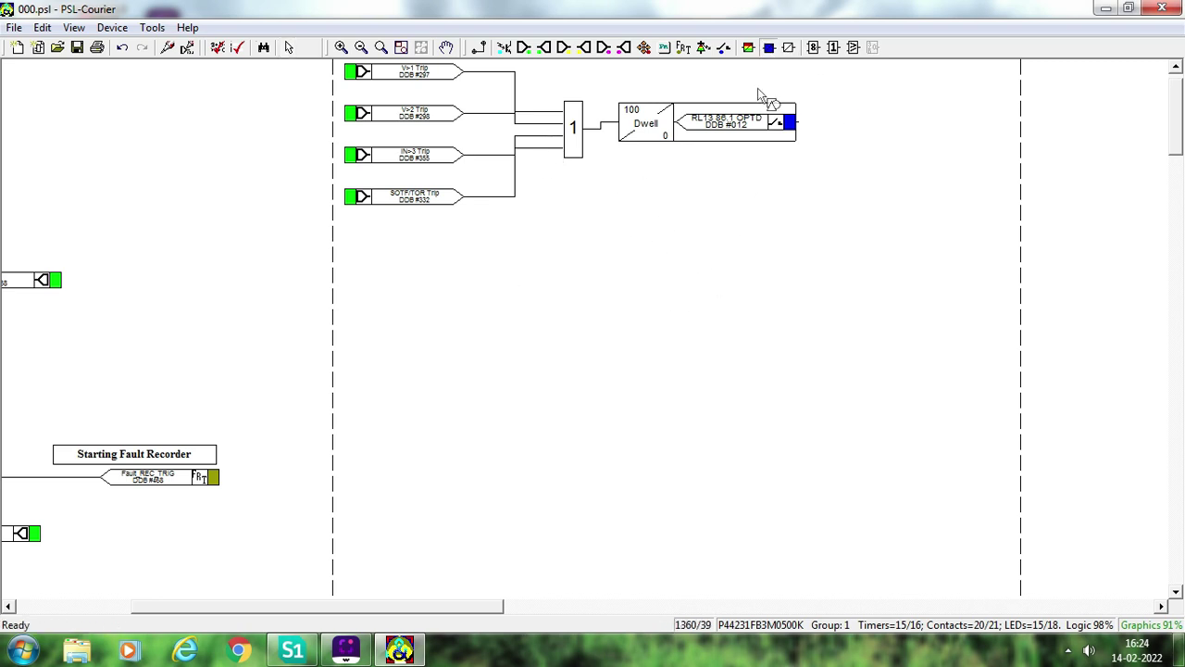
{"action": "left_click", "coordinate": [686, 241]}
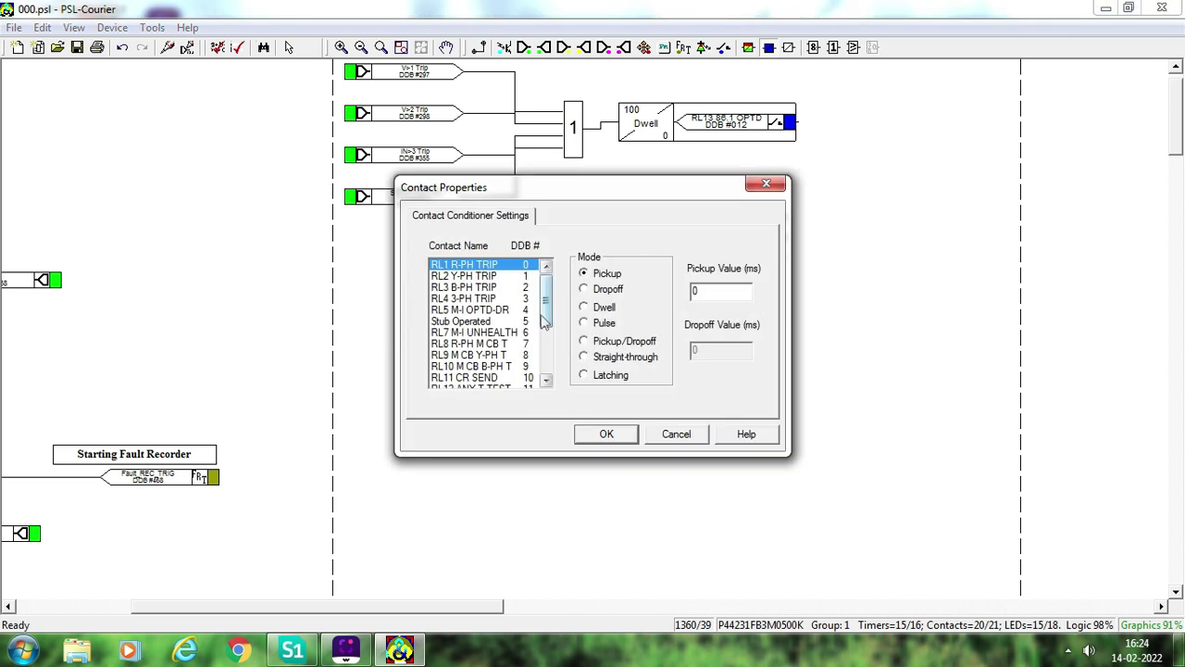
{"action": "left_click_drag", "start_coordinate": [546, 318], "coordinate": [546, 345]}
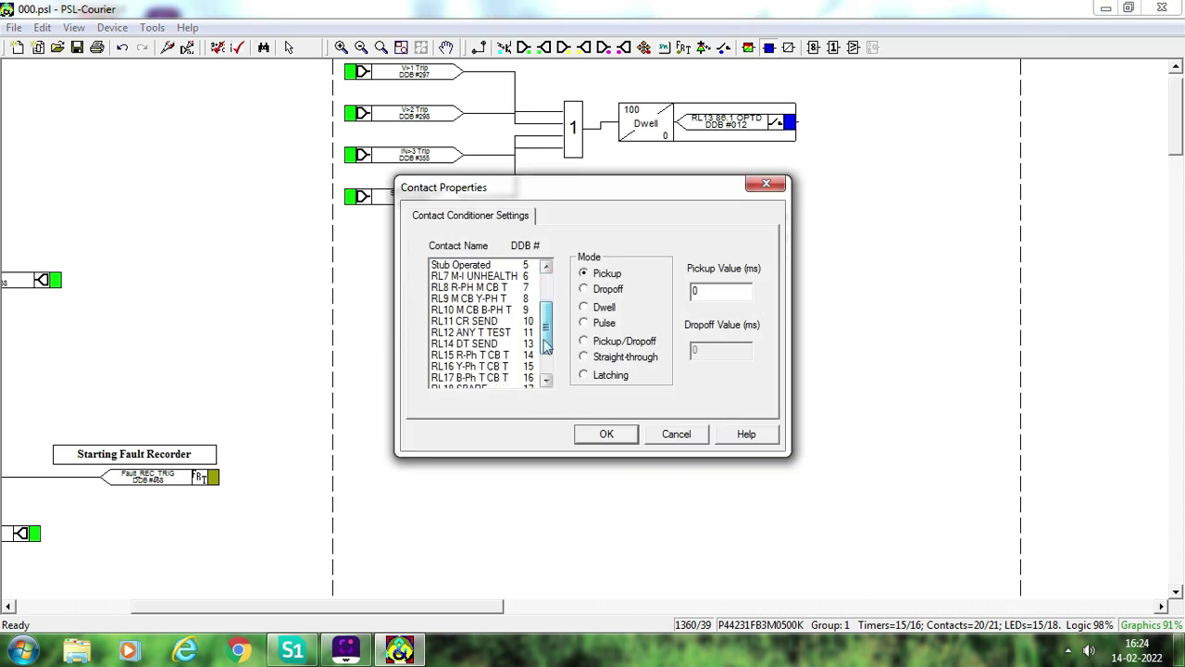
{"action": "left_click", "coordinate": [484, 356]}
{"action": "left_click", "coordinate": [487, 344]}
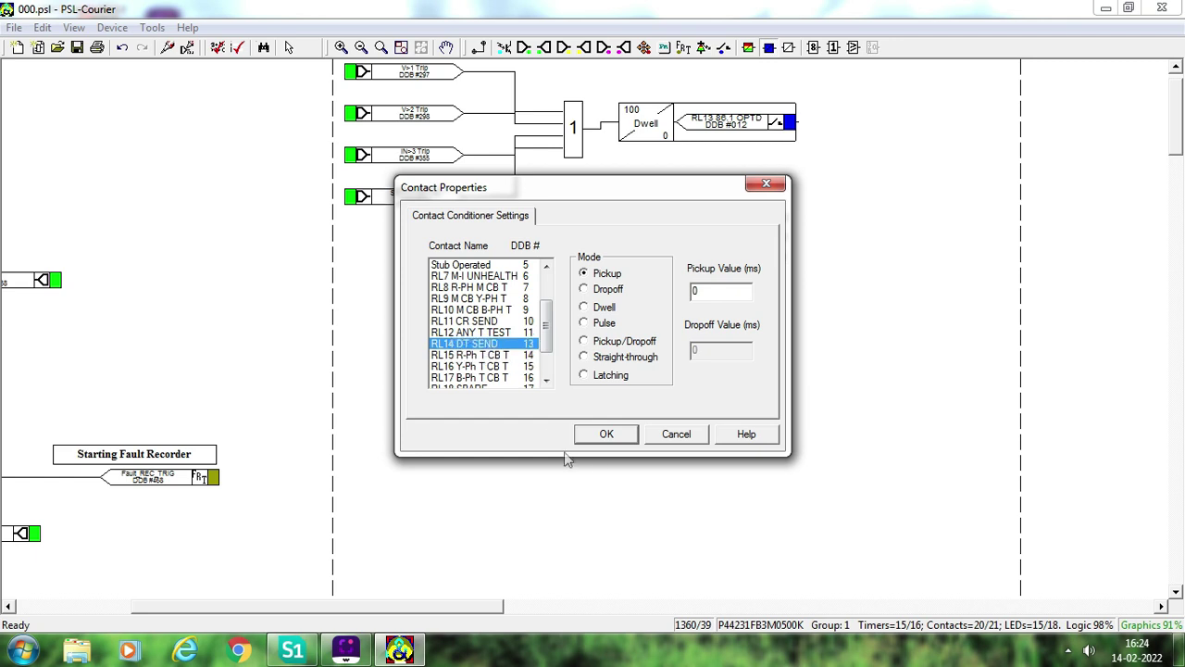
{"action": "left_click", "coordinate": [606, 433]}
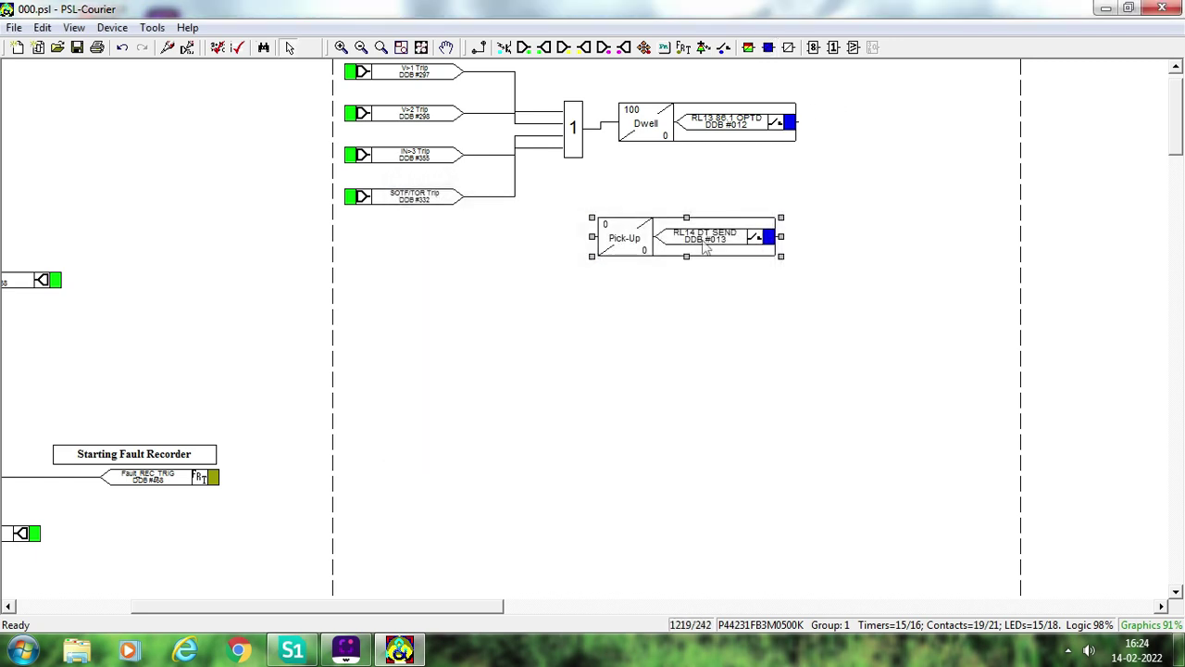
{"action": "left_click_drag", "start_coordinate": [706, 246], "coordinate": [756, 266]}
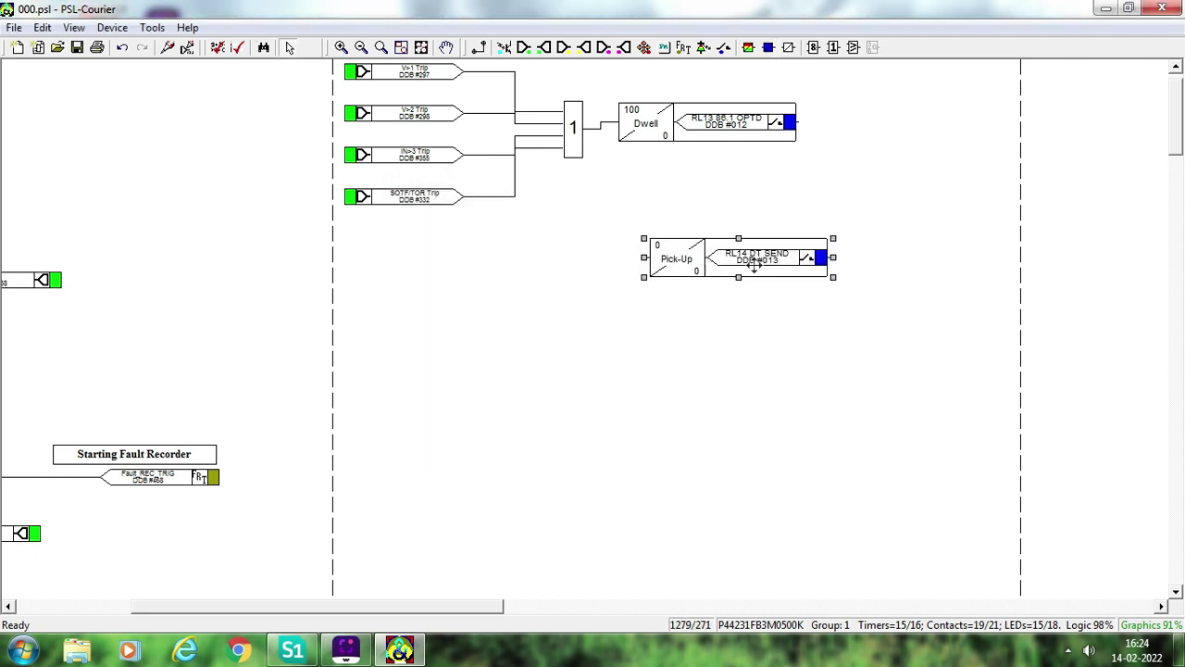
{"action": "left_click", "coordinate": [764, 425]}
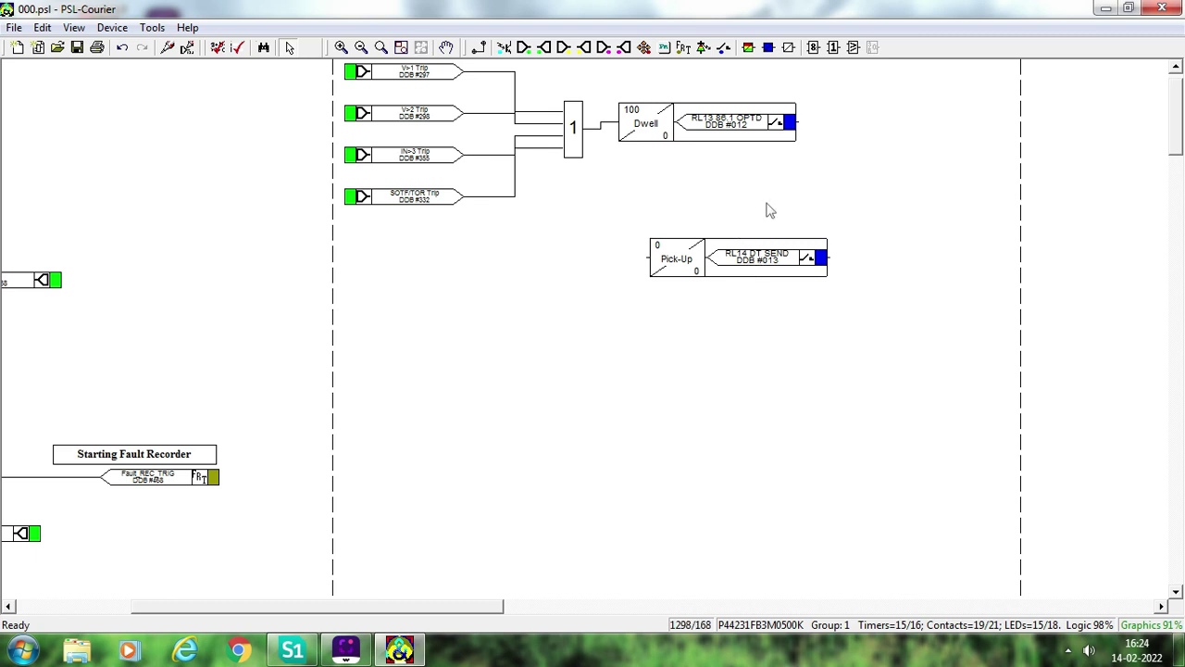
Step: Place a second OR gate and wire the SOTF/TOR, V>2 and IN>3 trips into it
{"action": "left_click", "coordinate": [832, 47]}
{"action": "left_click", "coordinate": [573, 213]}
{"action": "left_click", "coordinate": [598, 360]}
{"action": "left_click", "coordinate": [478, 47]}
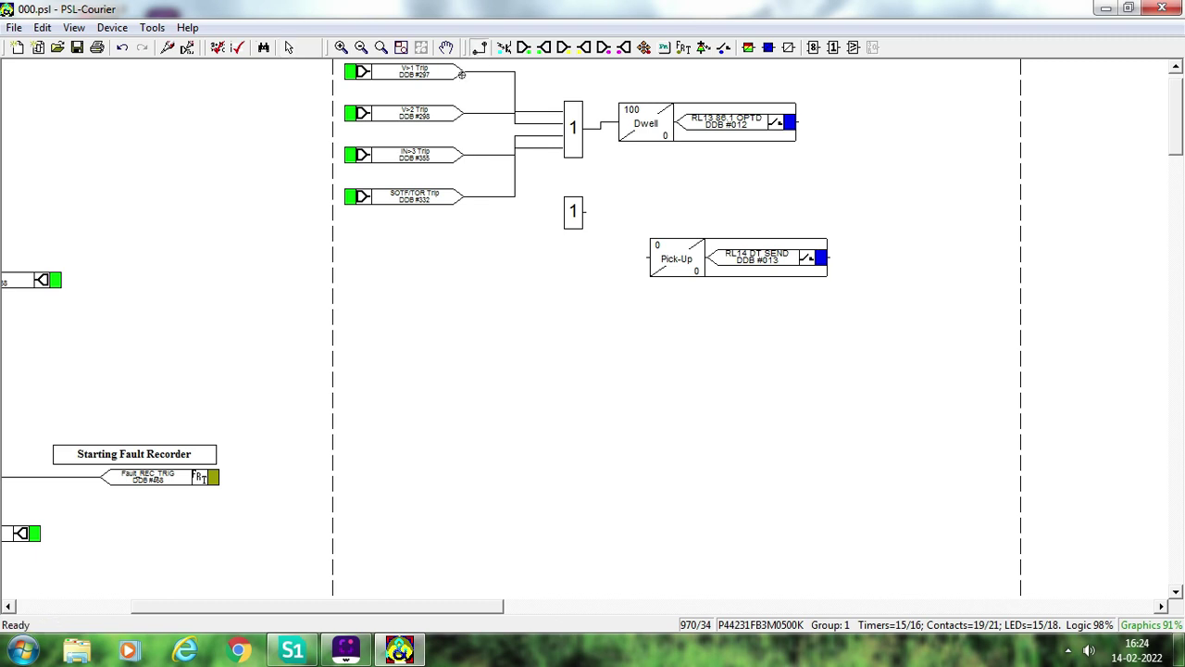
{"action": "scroll", "coordinate": [461, 74], "scroll_direction": "up", "scroll_amount": 1}
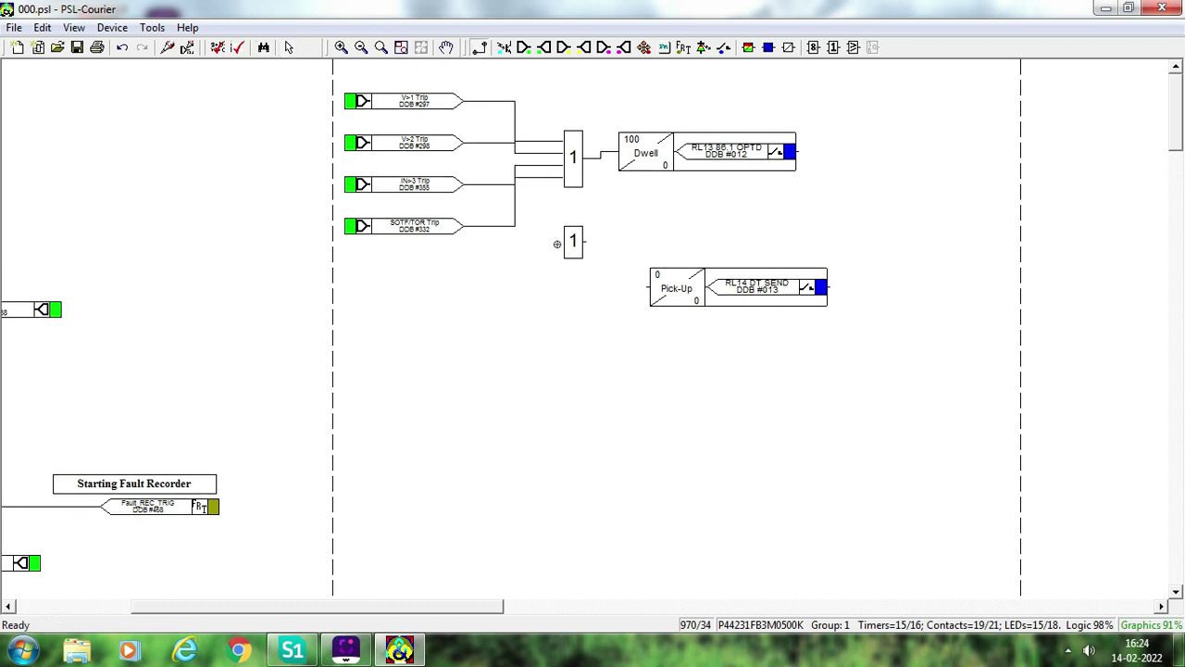
{"action": "left_click_drag", "start_coordinate": [556, 243], "coordinate": [535, 220]}
{"action": "left_click_drag", "start_coordinate": [467, 142], "coordinate": [556, 238]}
{"action": "left_click_drag", "start_coordinate": [465, 183], "coordinate": [557, 238]}
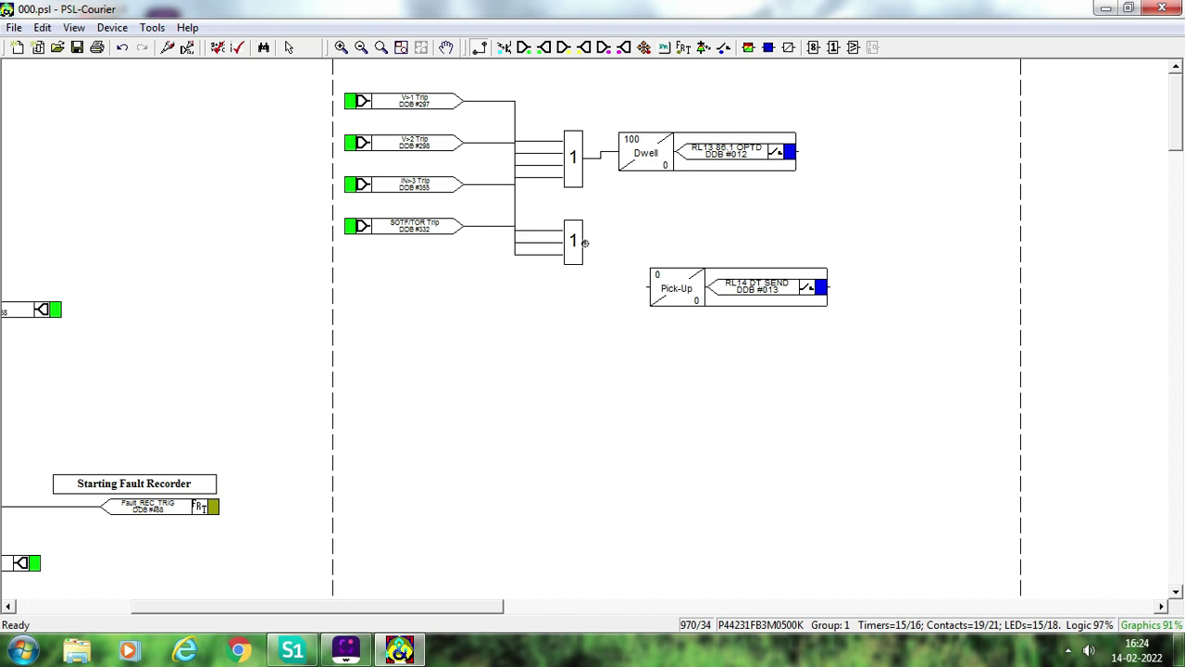
Step: Connect the second OR gate to the RL14 Pick-Up input and align the RL14 block
{"action": "left_click_drag", "start_coordinate": [585, 242], "coordinate": [645, 284]}
{"action": "key", "text": "Escape"}
{"action": "left_click_drag", "start_coordinate": [680, 286], "coordinate": [684, 236]}
{"action": "key", "text": "Up"}
{"action": "key", "text": "Up"}
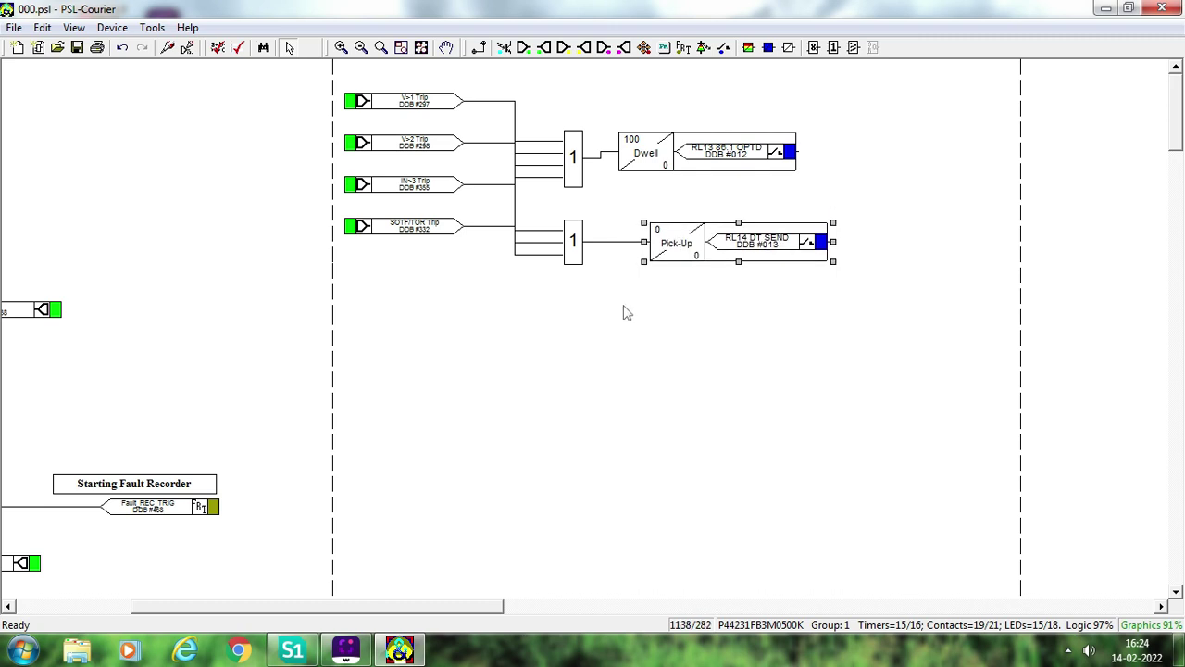
{"action": "left_click", "coordinate": [687, 150]}
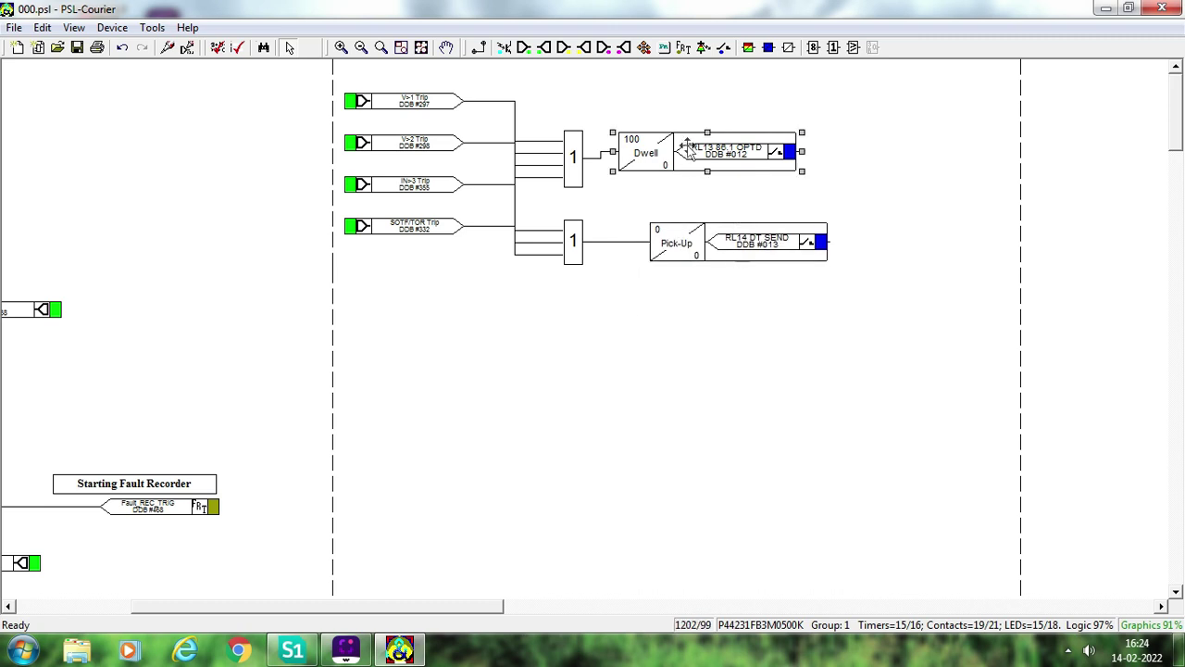